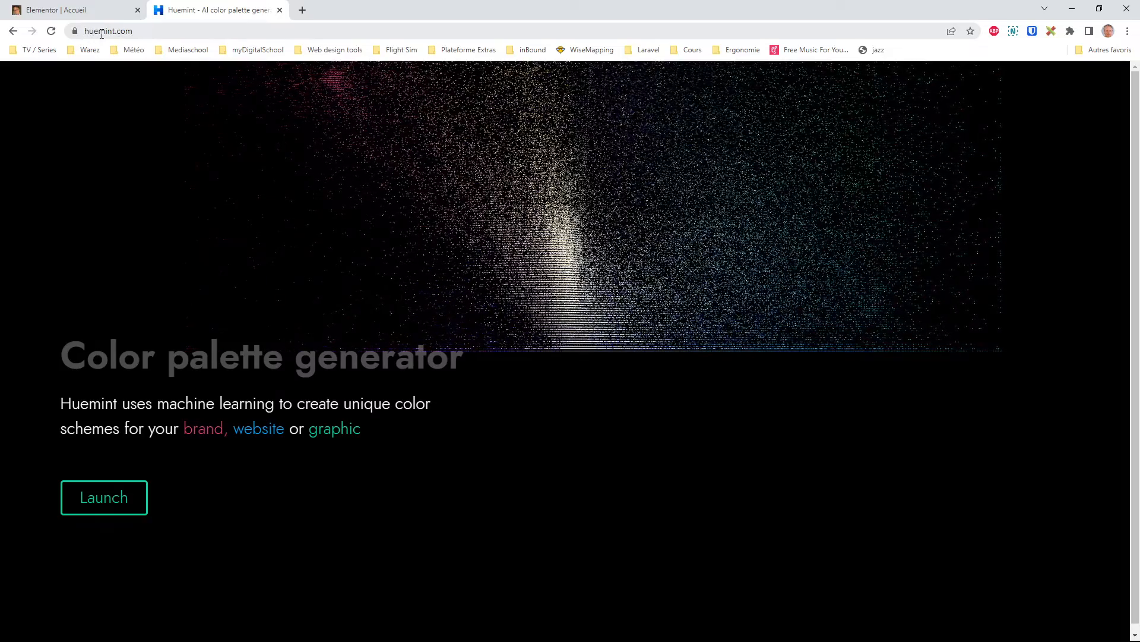
Launch the Huemint palette generator and look through the Brand Intersection mockups.
click(109, 509)
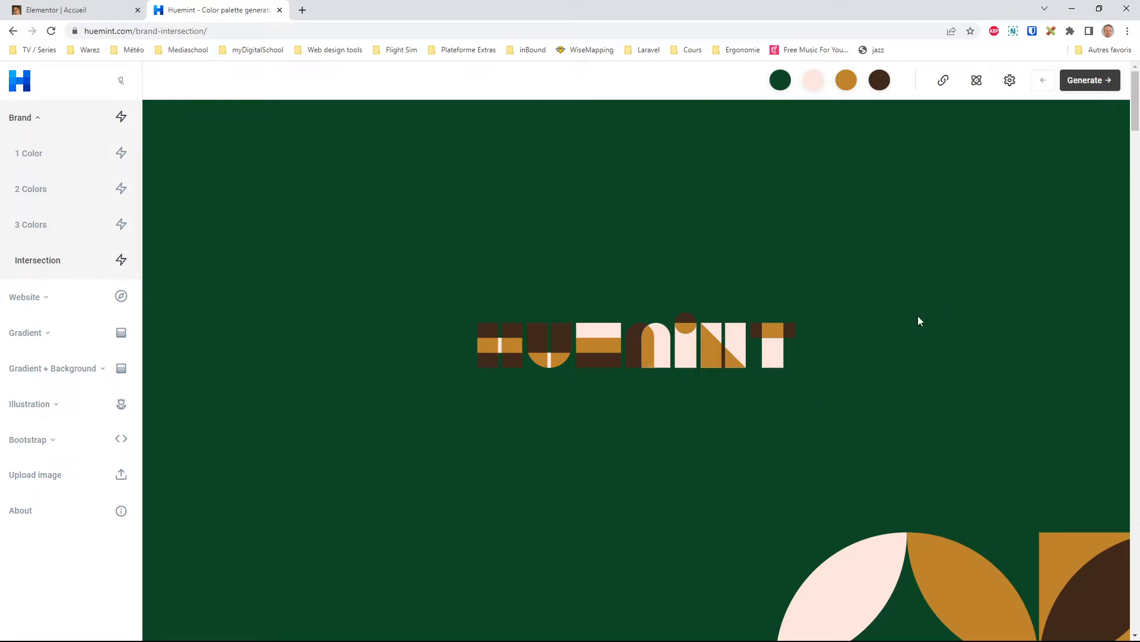
drag(1136, 116, 1138, 307)
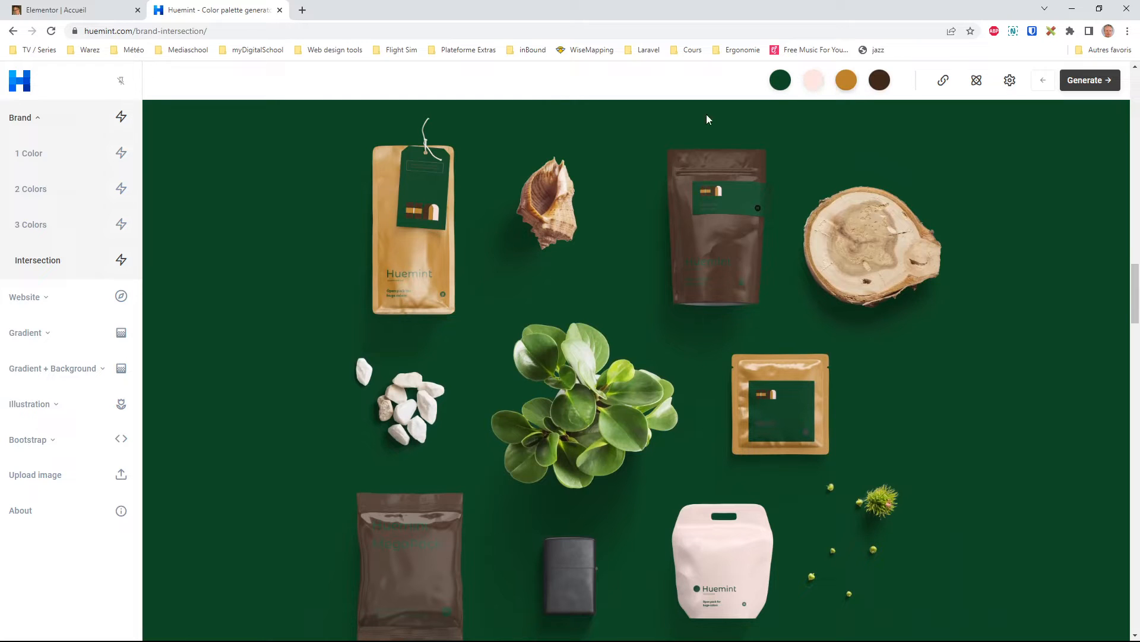
scroll(62, 252, up, 1)
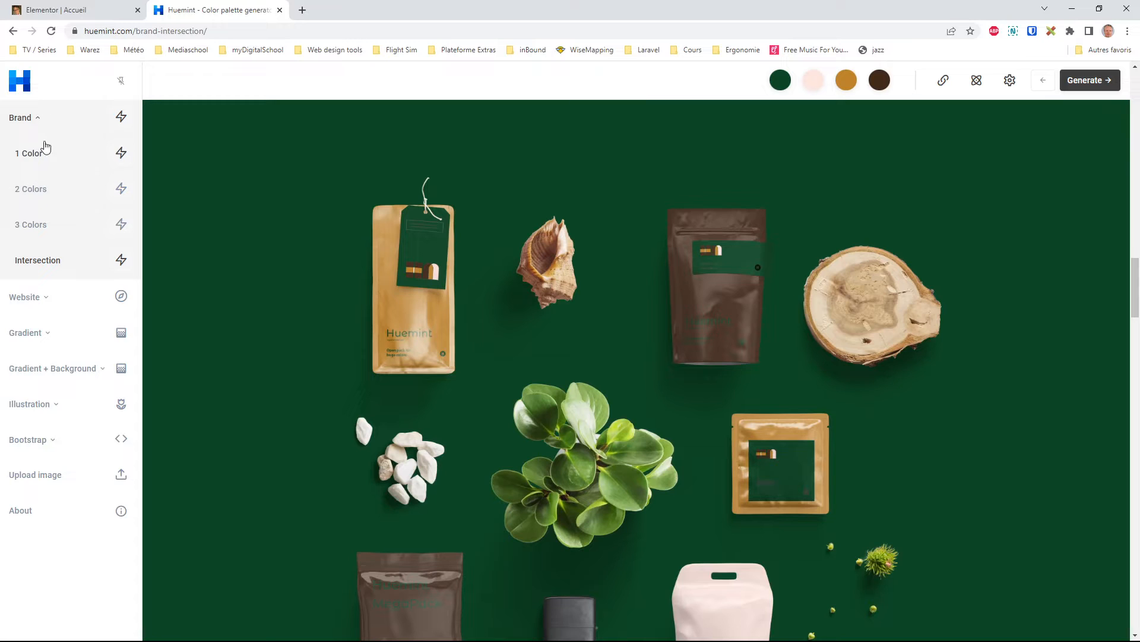
Switch to the Website template with 2 Accents and look over its whole preview page.
click(39, 122)
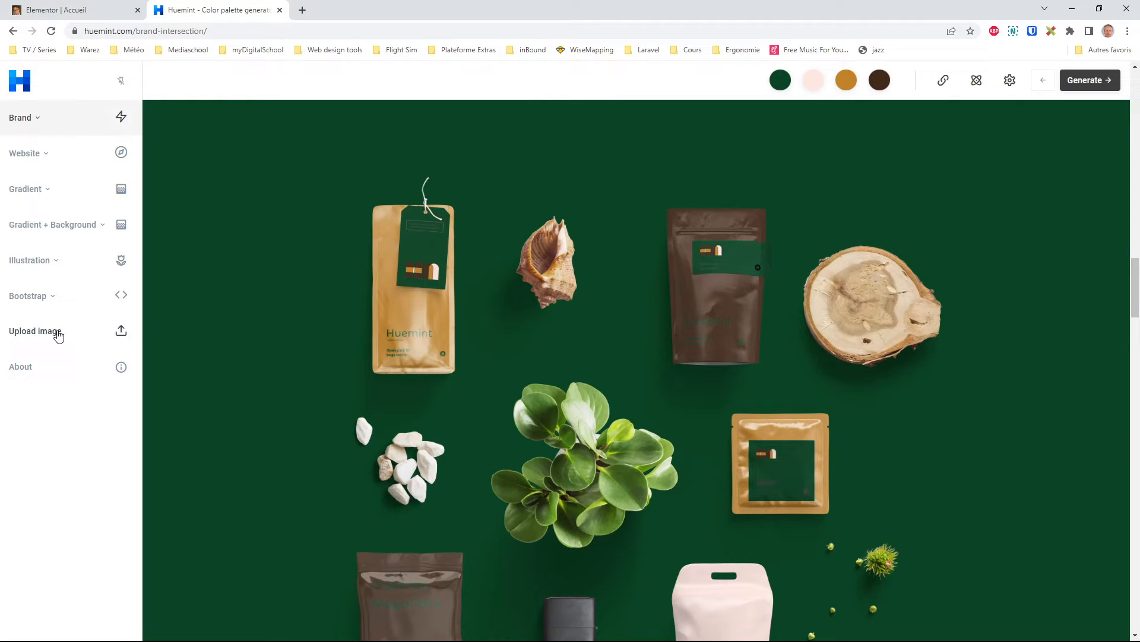
click(47, 157)
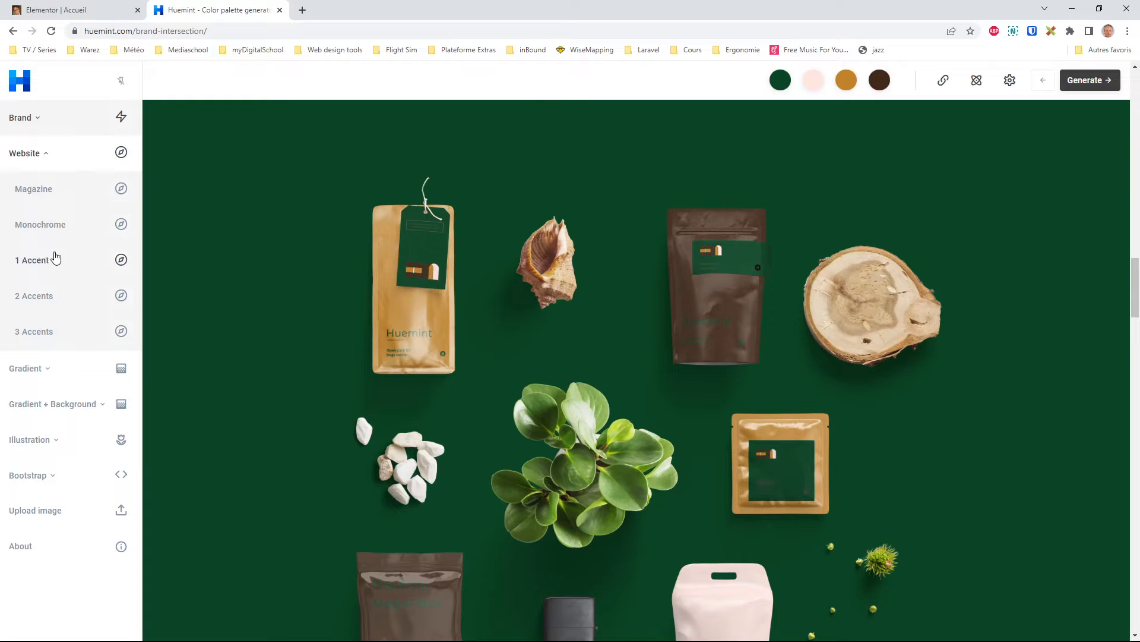
click(34, 303)
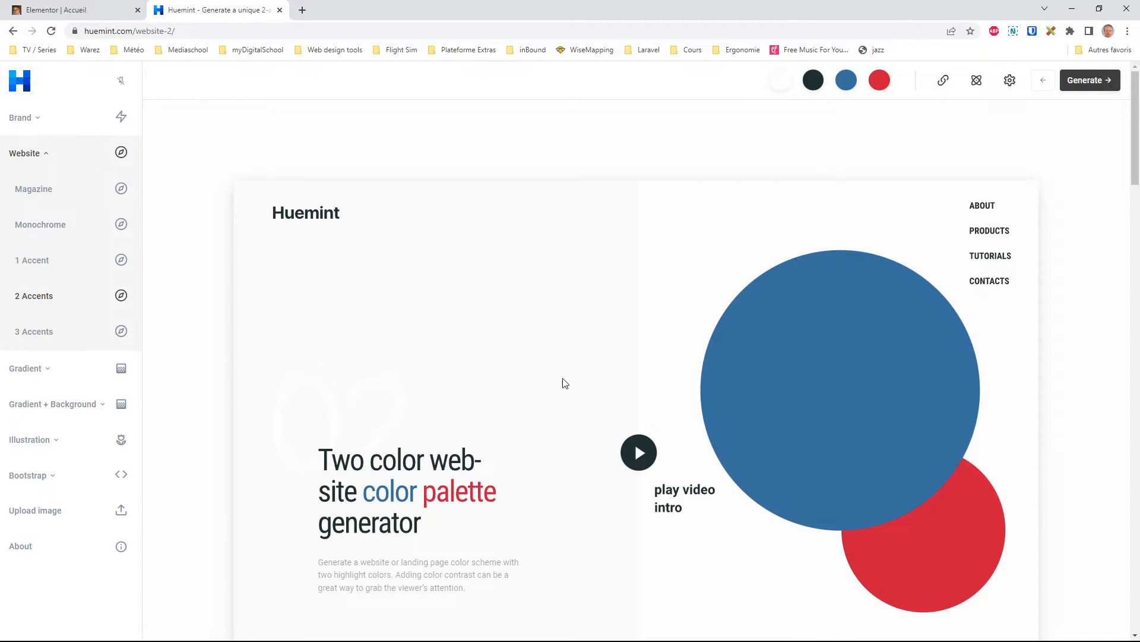
drag(1136, 165, 1132, 554)
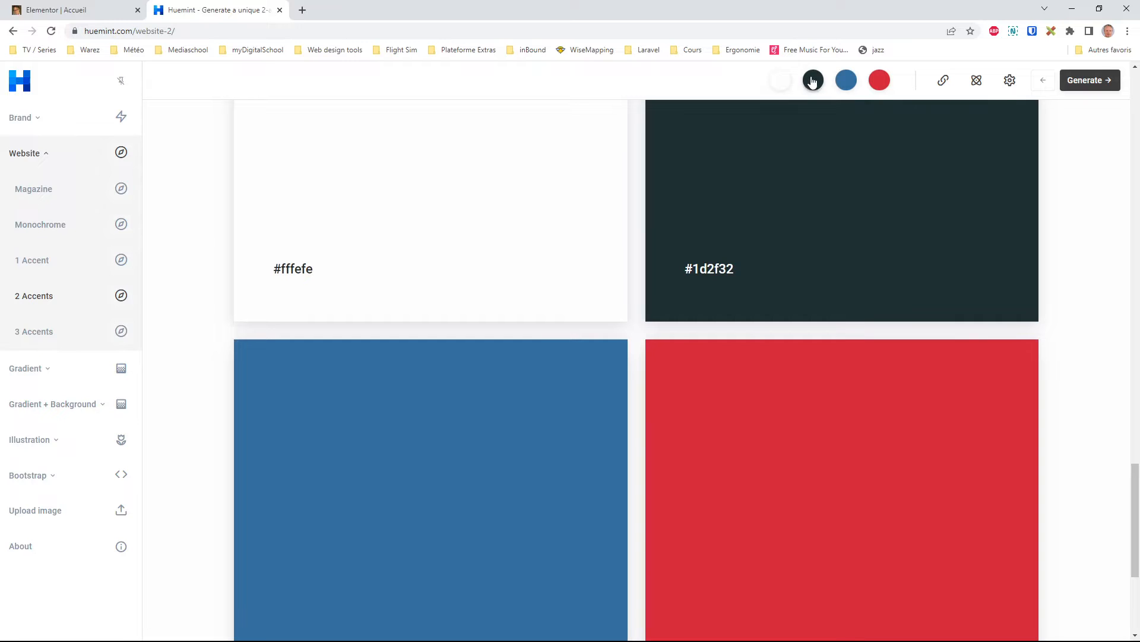
drag(1135, 483, 1103, 100)
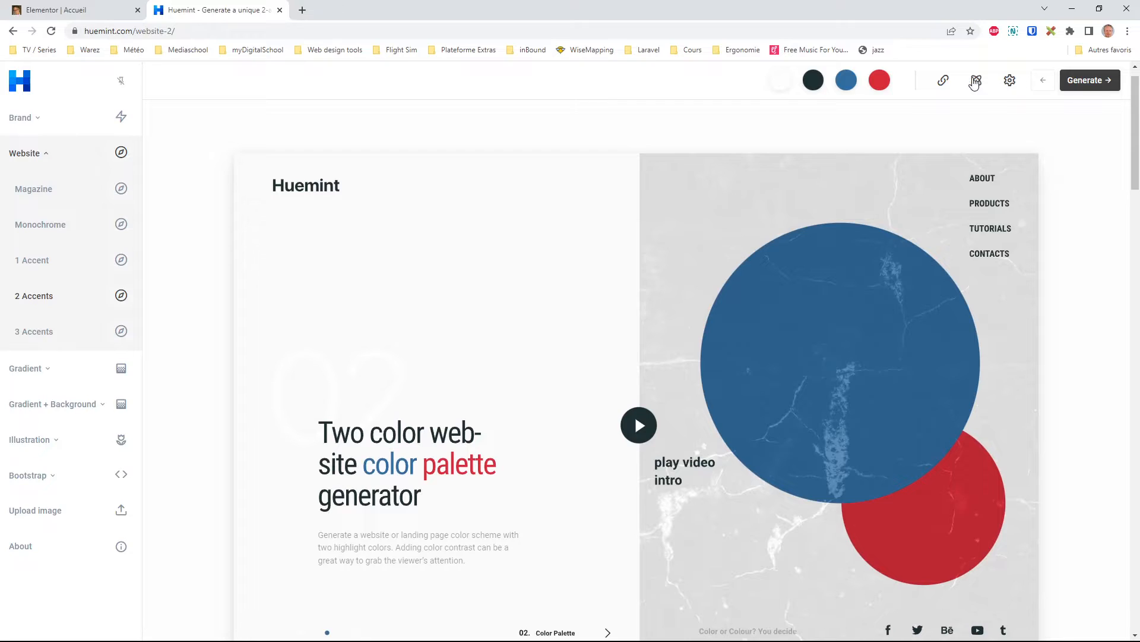
Generate a series of new color palettes for the two-accent website template.
click(1088, 81)
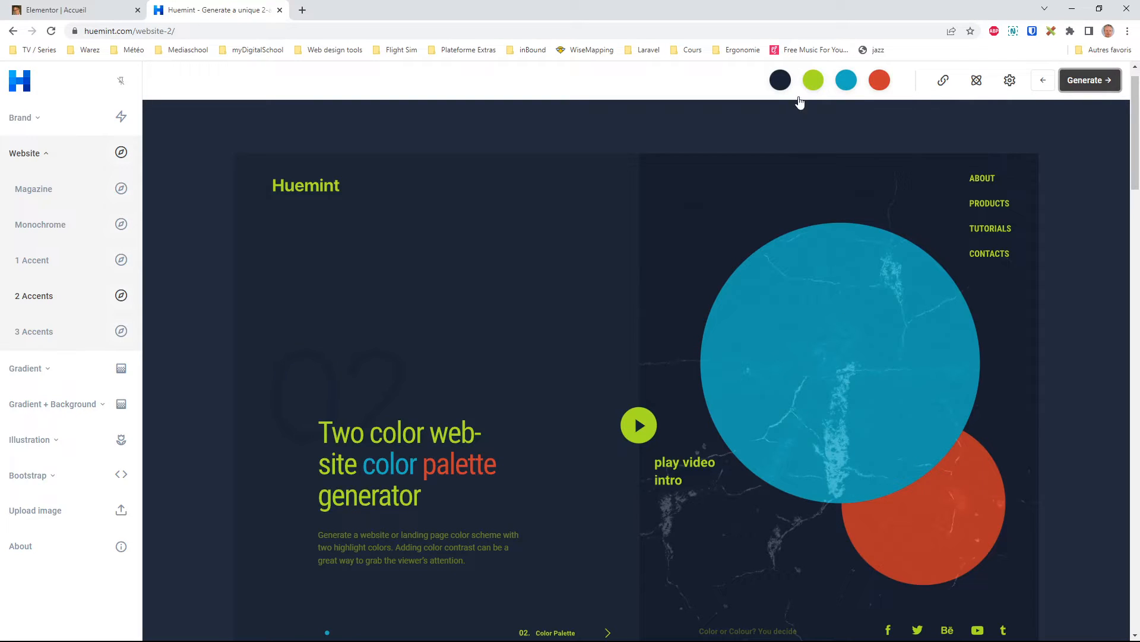
click(1086, 83)
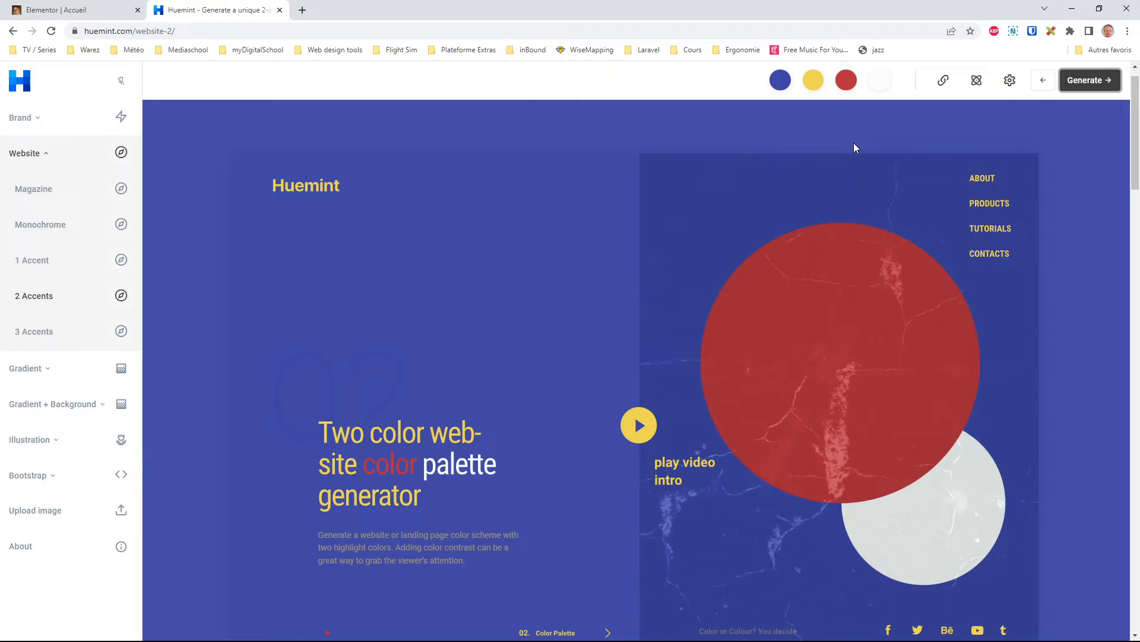
click(1087, 82)
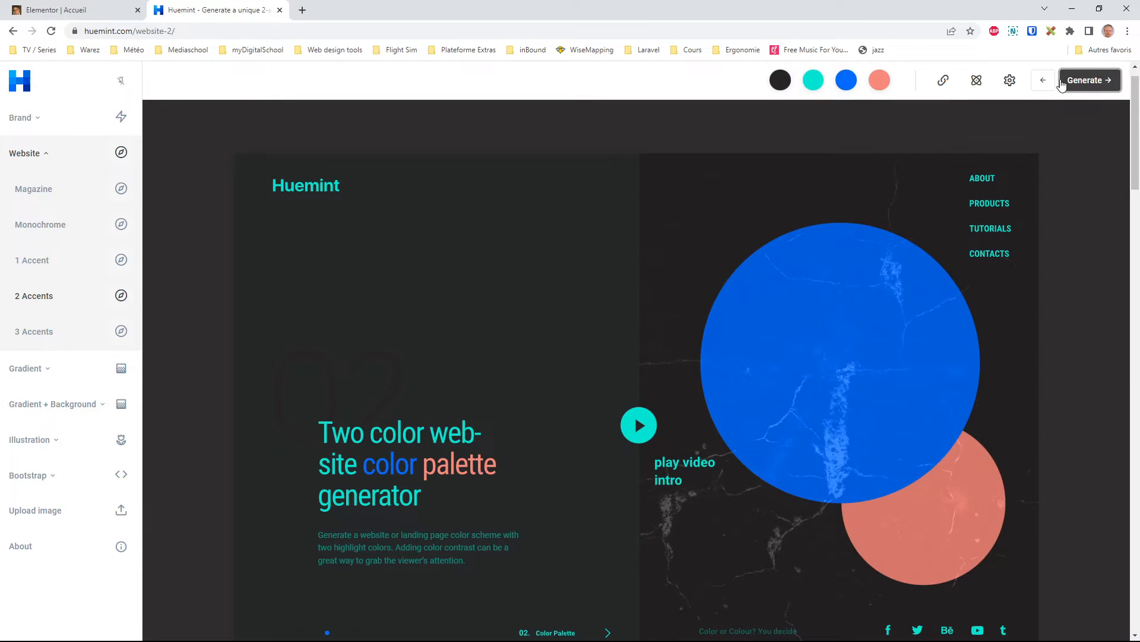
click(1084, 84)
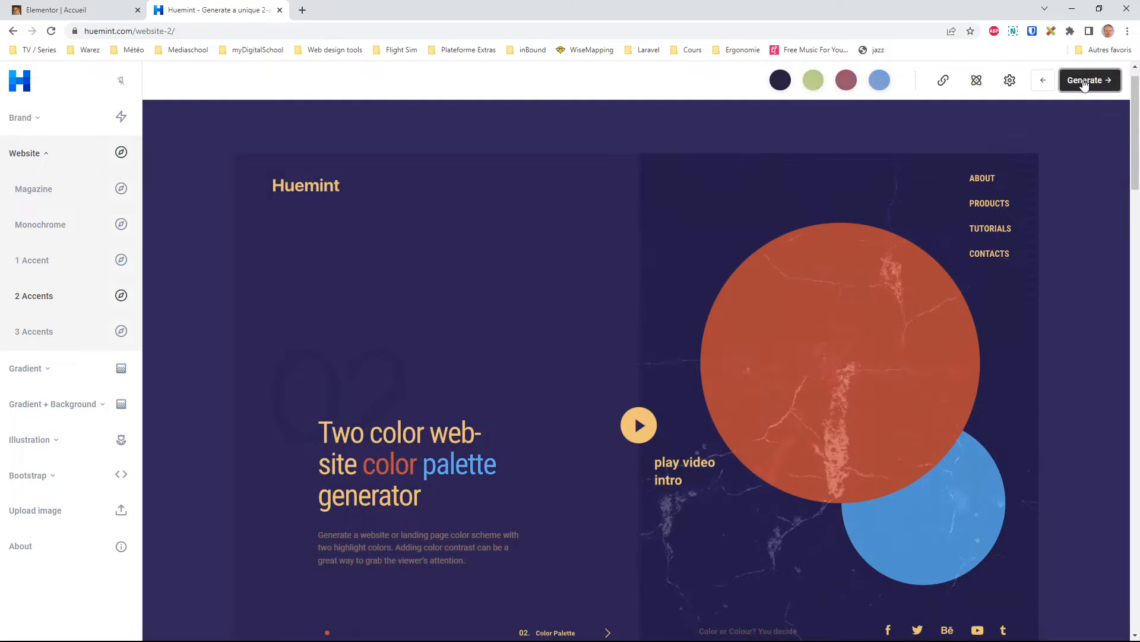
click(1087, 86)
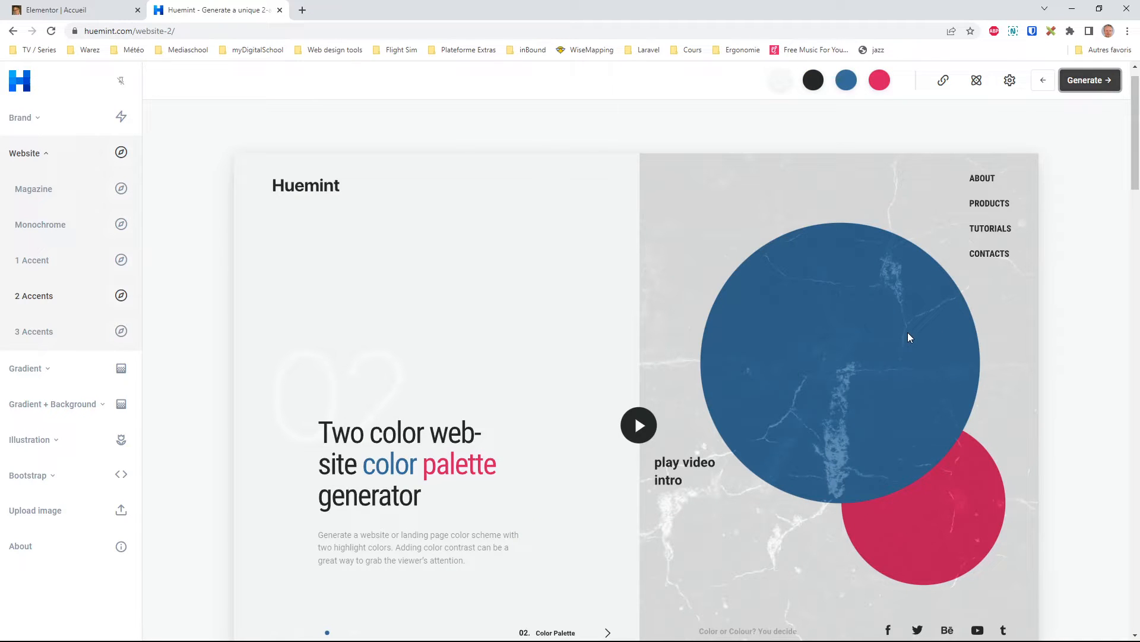
click(1089, 80)
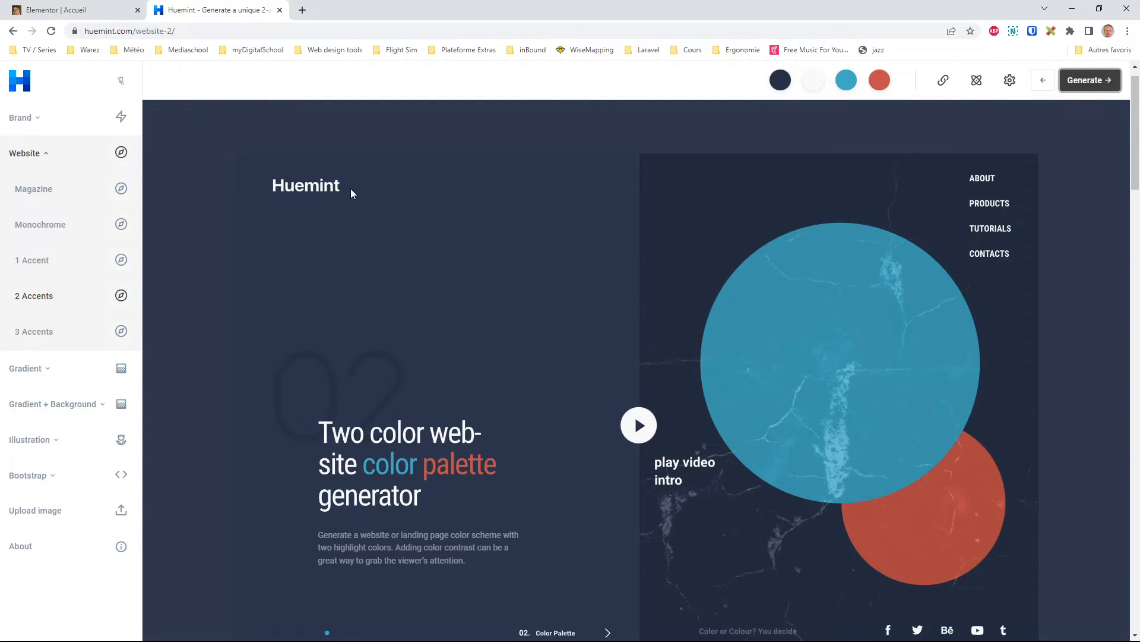
Lock the dark navy background color #263147 and generate new palettes around it.
click(783, 85)
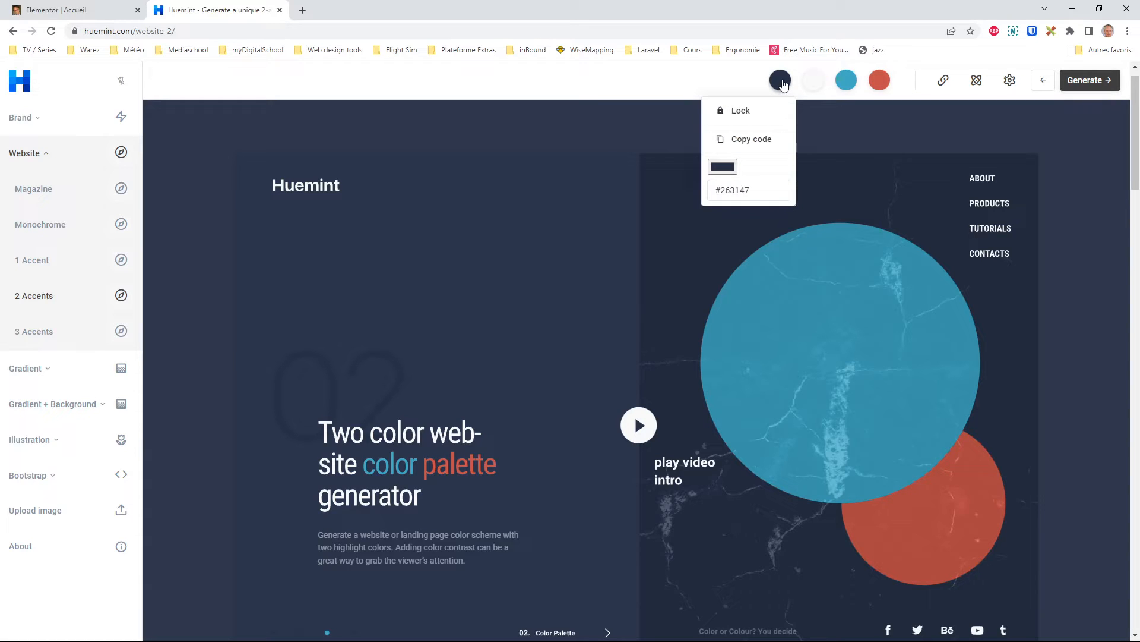
click(739, 113)
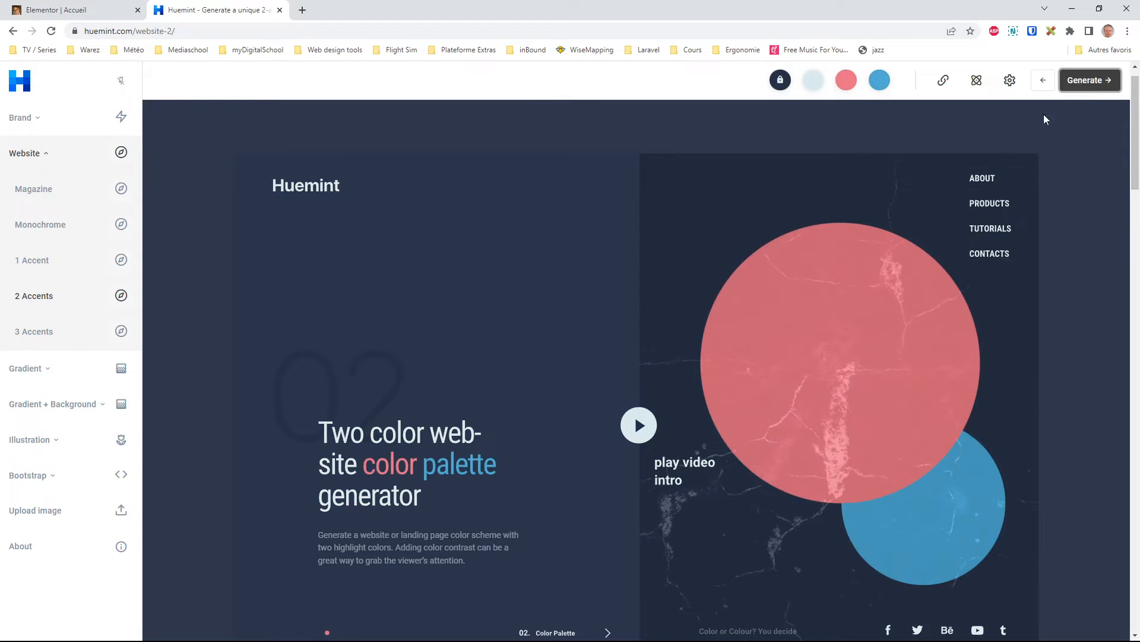
click(1084, 86)
click(1086, 88)
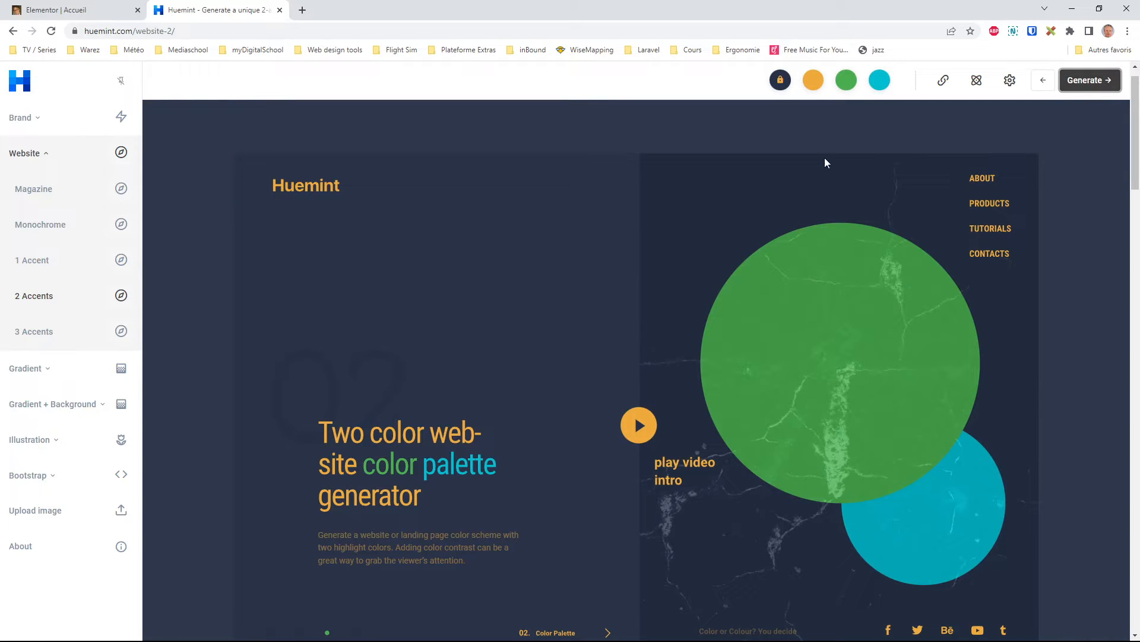
Lock the orange second color #f0ab3b and regenerate the two accent colors.
click(813, 80)
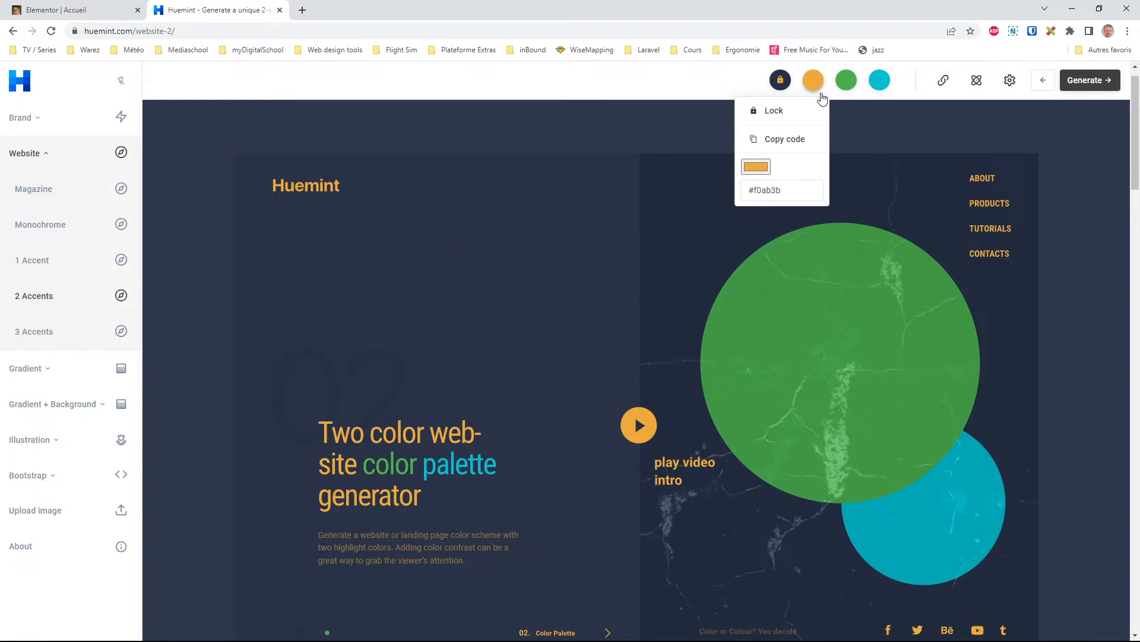
click(779, 111)
click(1084, 85)
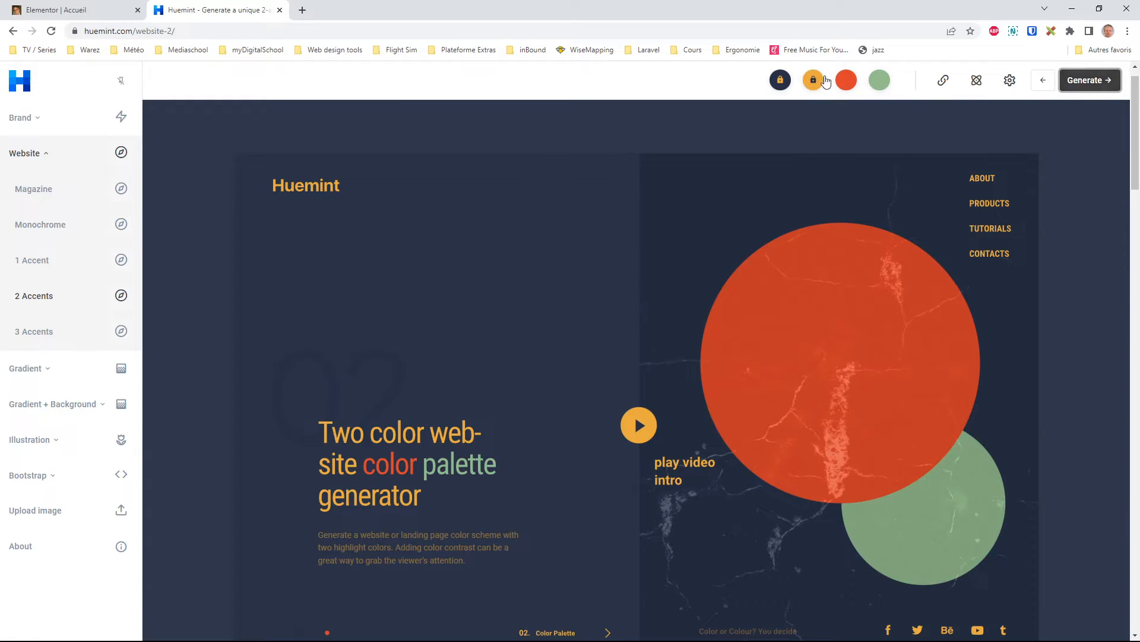
Lock the red-orange third color and regenerate the remaining accent color.
click(847, 81)
click(807, 113)
click(1084, 81)
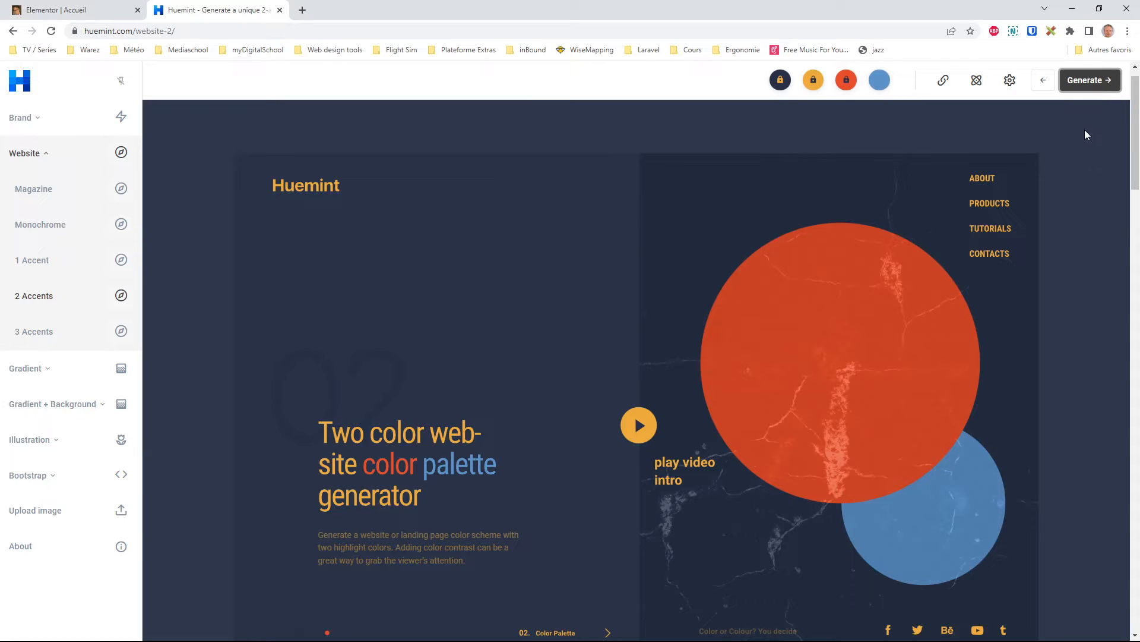
Generate one more palette, return to the previous one and lock its blue fourth color.
click(1087, 85)
click(1044, 89)
click(880, 79)
click(858, 110)
Try the Diffusion Model generation mode and set the mode back to Transformer.
click(977, 80)
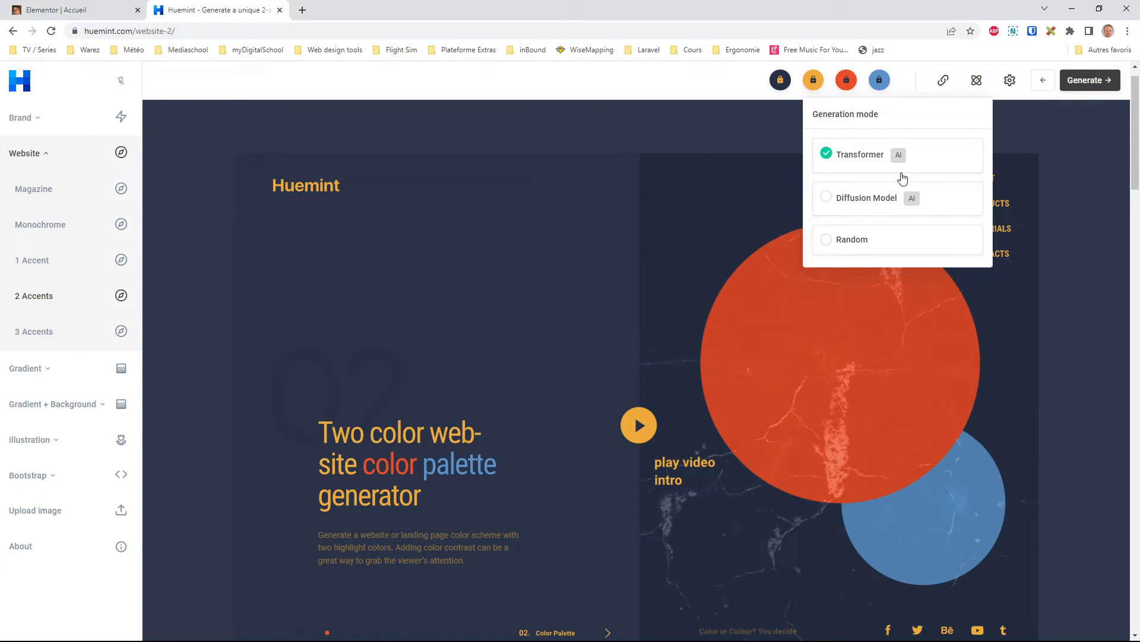
click(829, 198)
click(826, 154)
mouse_move(1010, 83)
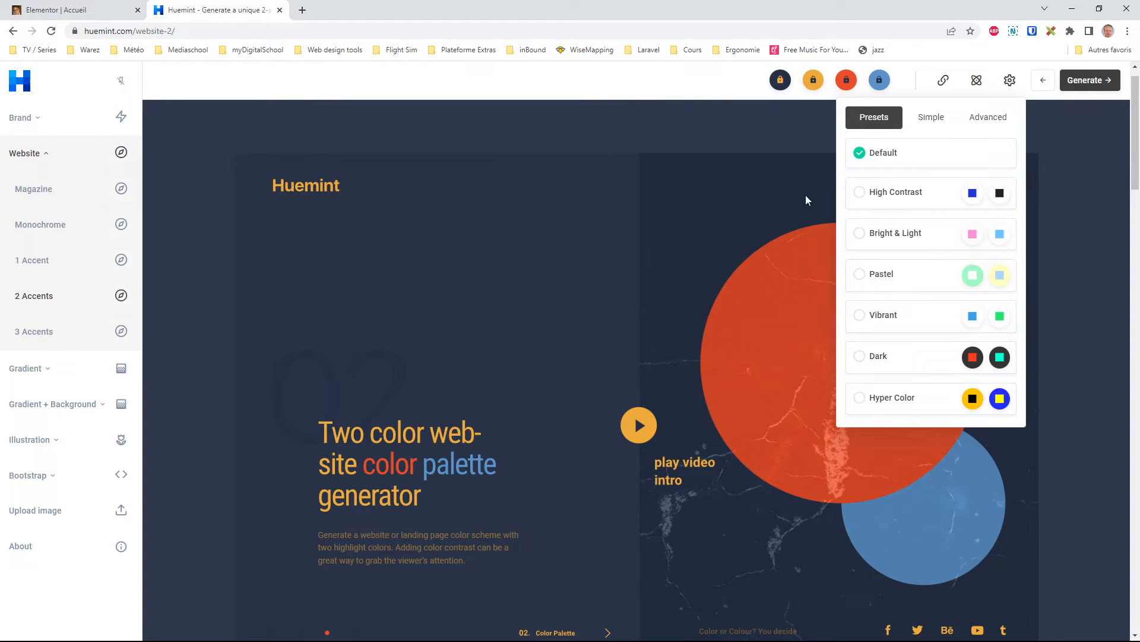
Unlock all four colors of the current palette.
click(783, 86)
click(774, 114)
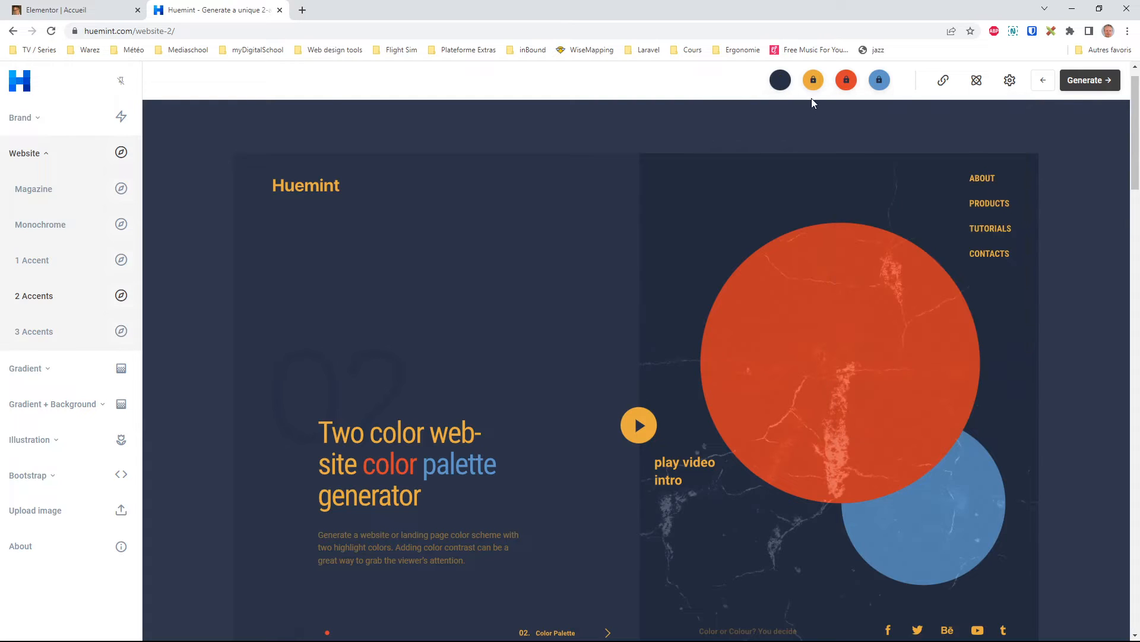
click(813, 86)
click(767, 112)
click(846, 80)
click(797, 113)
click(880, 79)
click(820, 111)
Select the Pastel preset and generate a long series of palettes with it.
click(1010, 81)
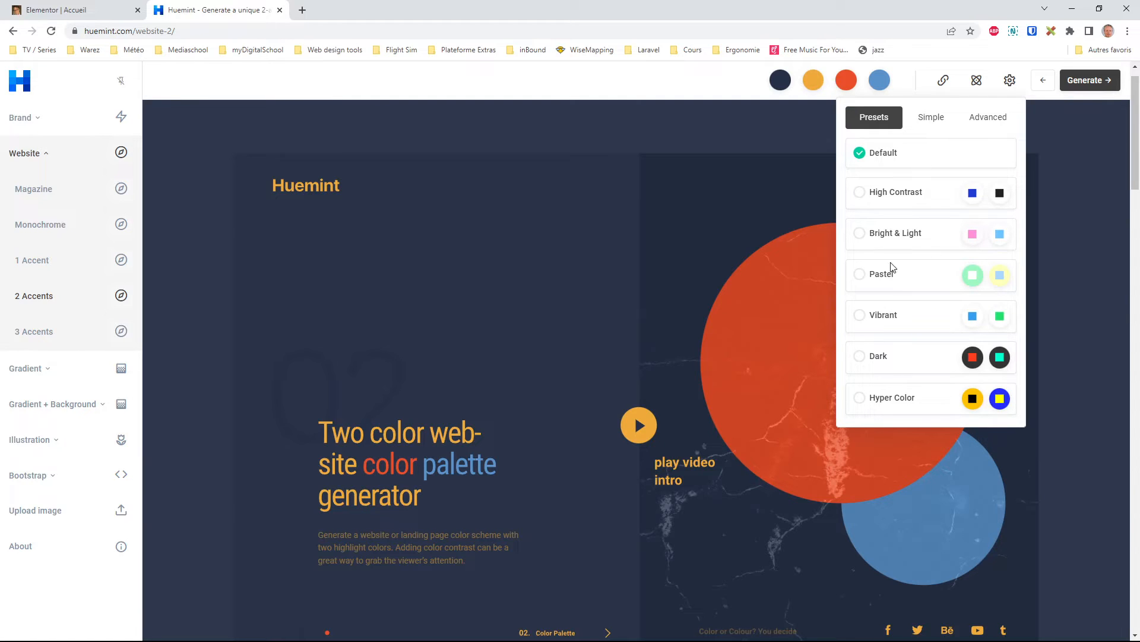
click(876, 277)
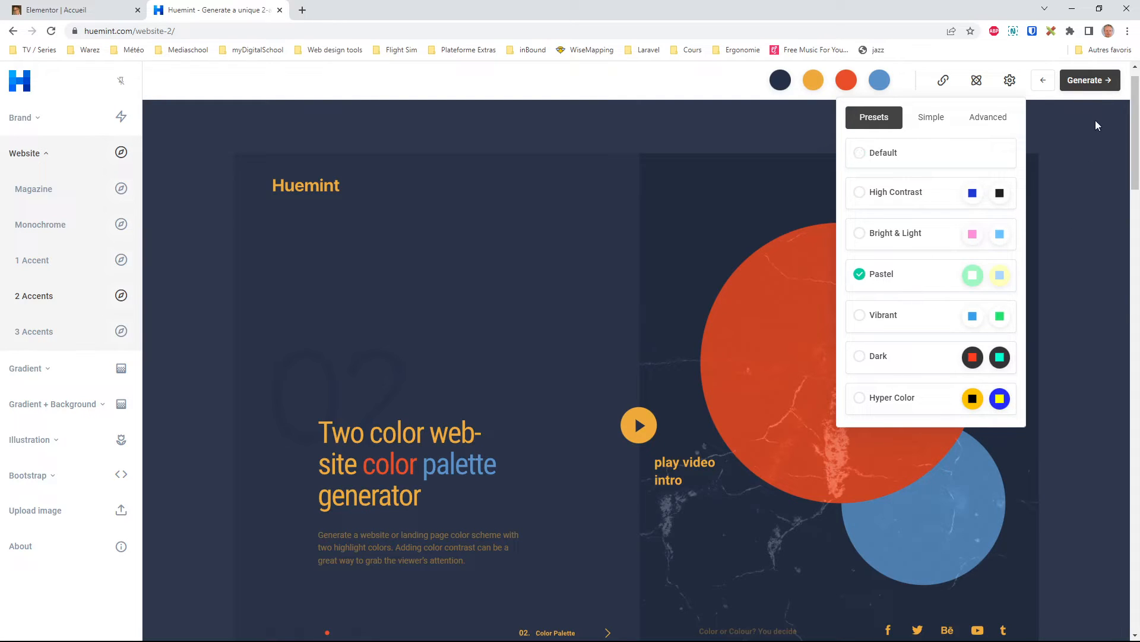
click(1099, 84)
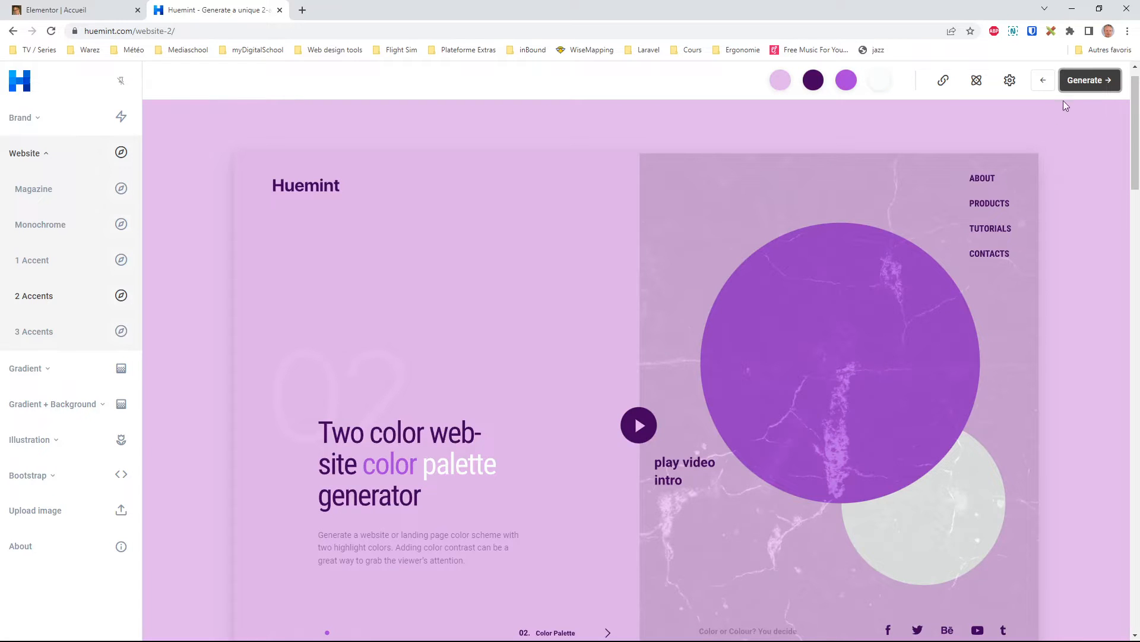
click(1096, 81)
click(1095, 82)
click(1094, 82)
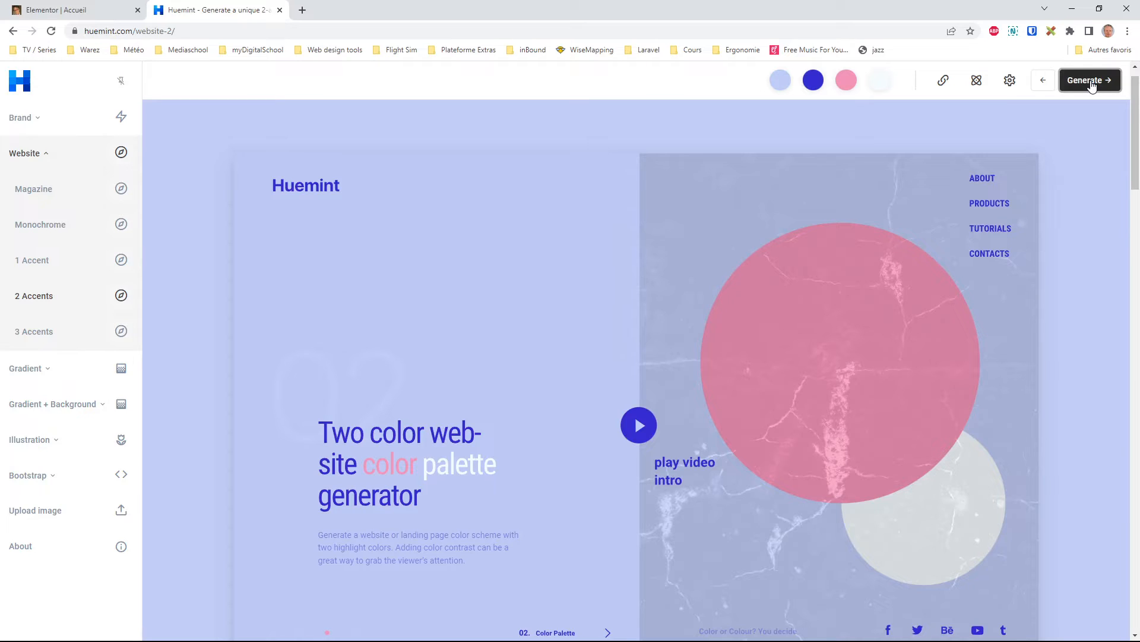
click(1091, 83)
click(1092, 83)
click(1092, 83)
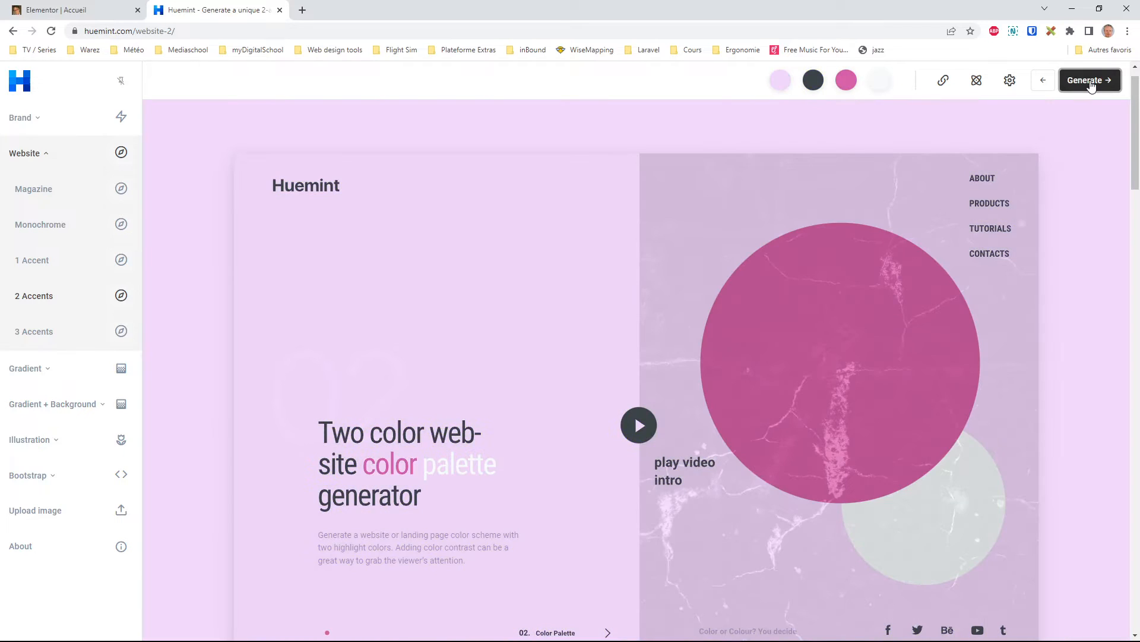
click(1092, 83)
click(1091, 83)
click(1092, 84)
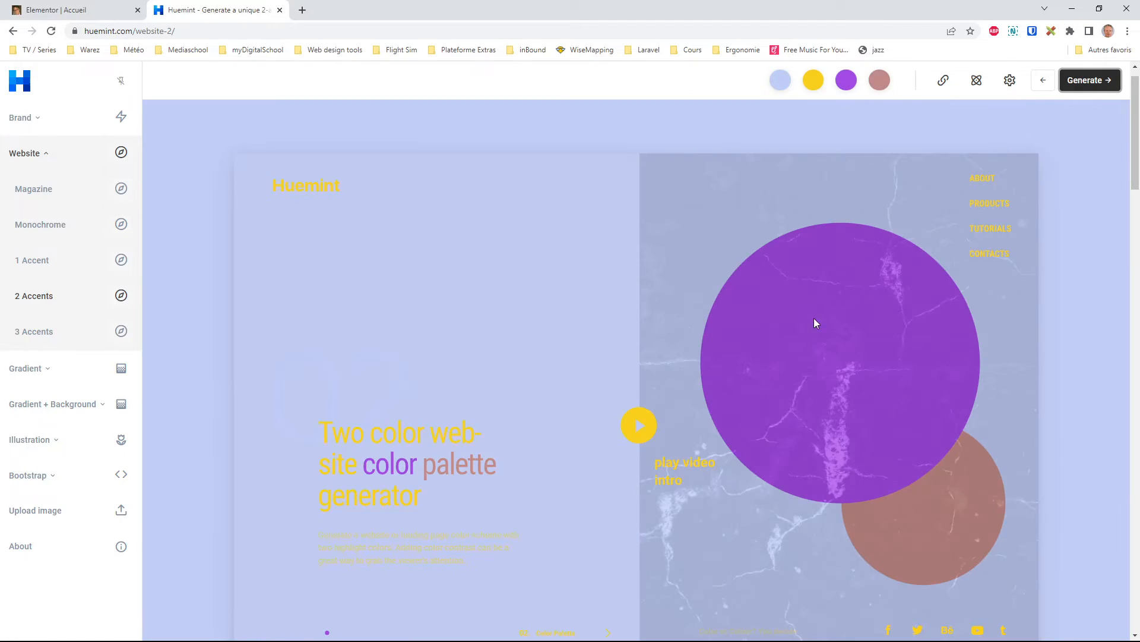
Generate further Pastel palettes with the lower car section of the website preview in view.
scroll(832, 333, down, 17)
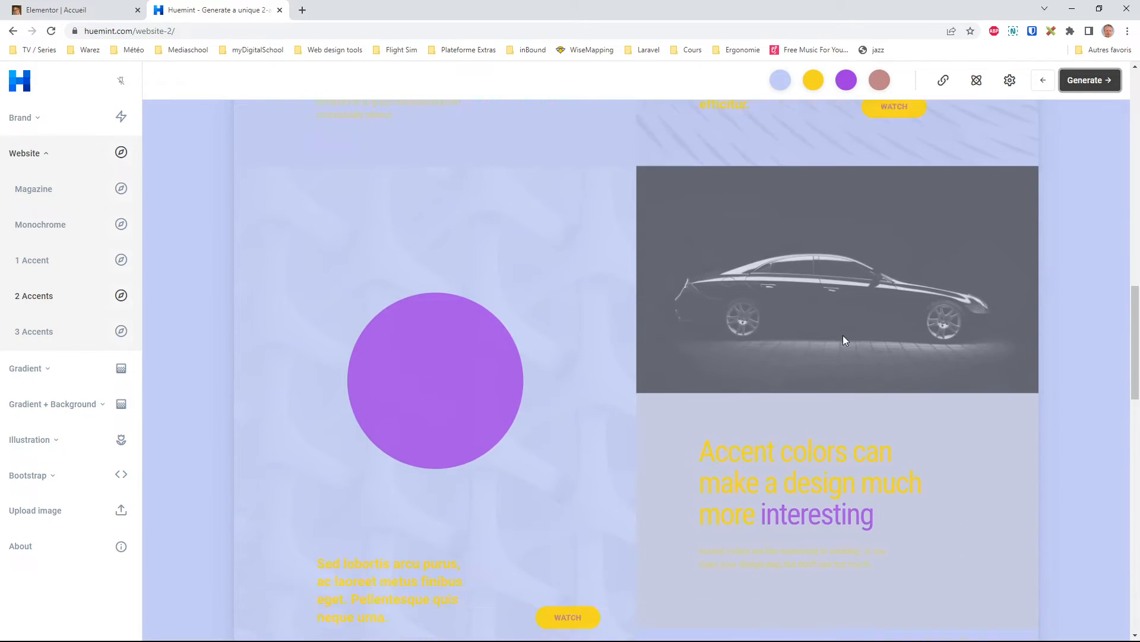
scroll(846, 339, down, 2)
click(1086, 82)
click(1086, 82)
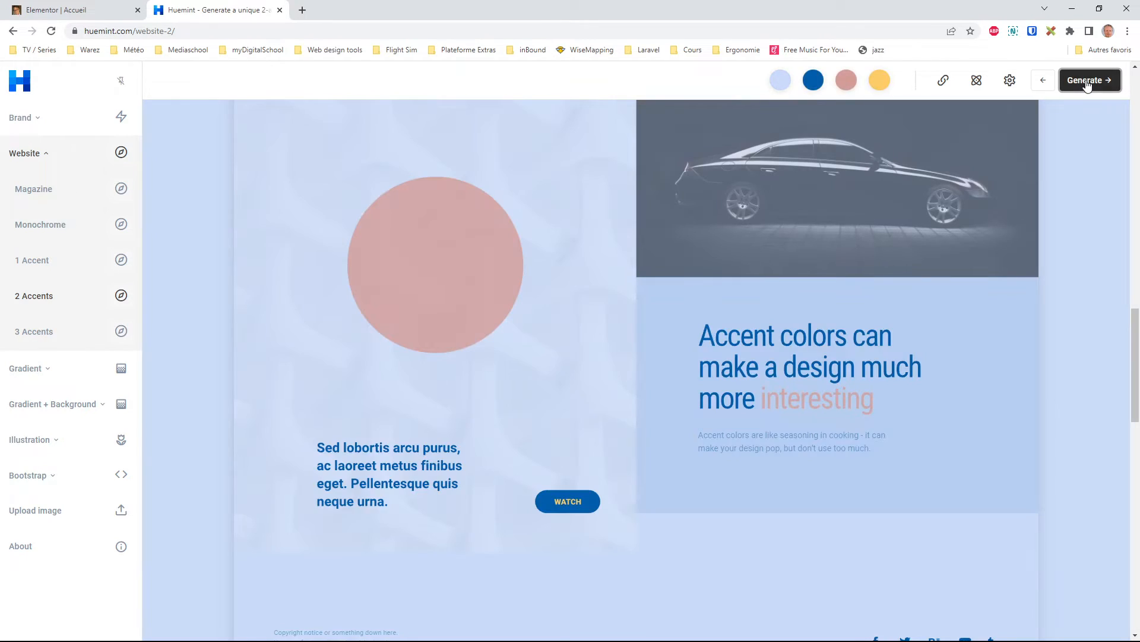
click(1087, 83)
click(1087, 83)
click(1087, 83)
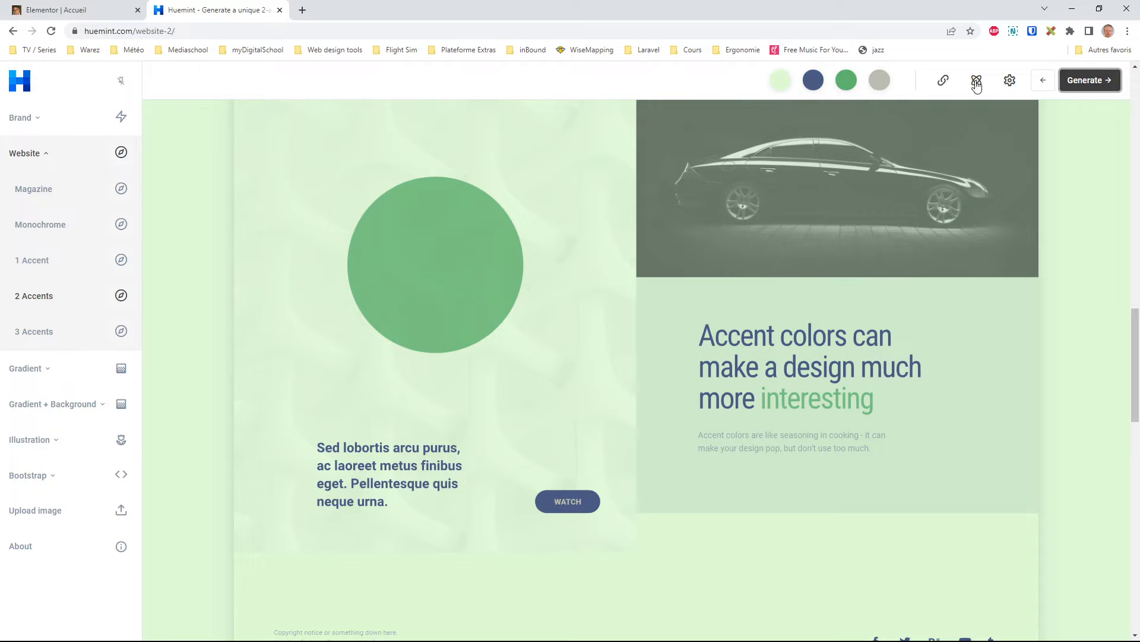
Select the Dark preset, generate a palette with it and review the website preview.
click(1011, 81)
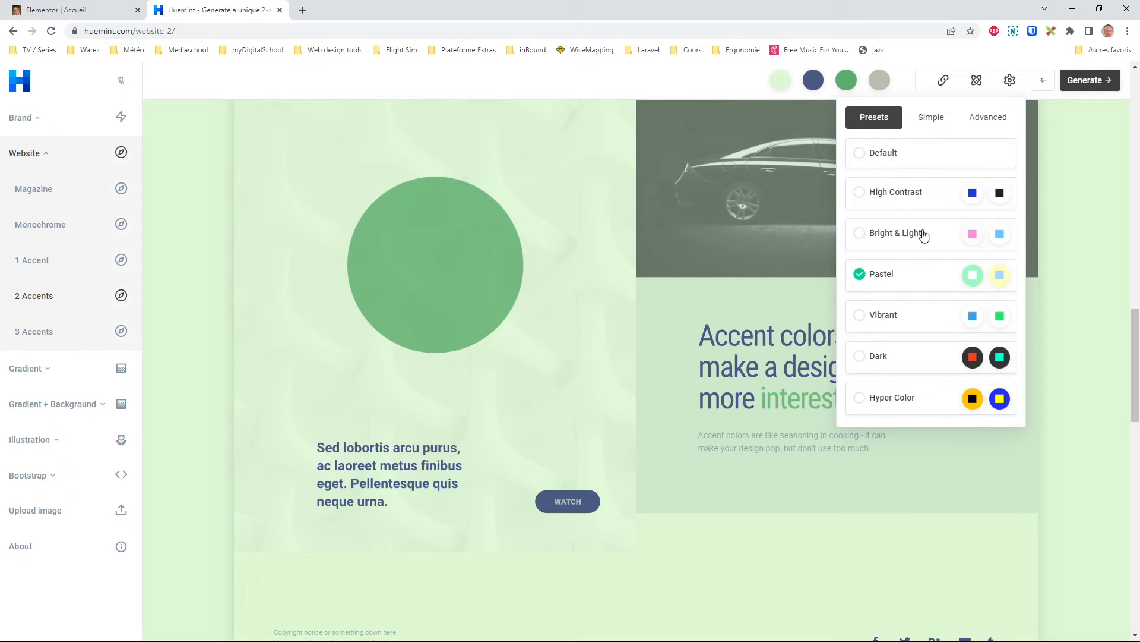
click(885, 359)
click(1096, 80)
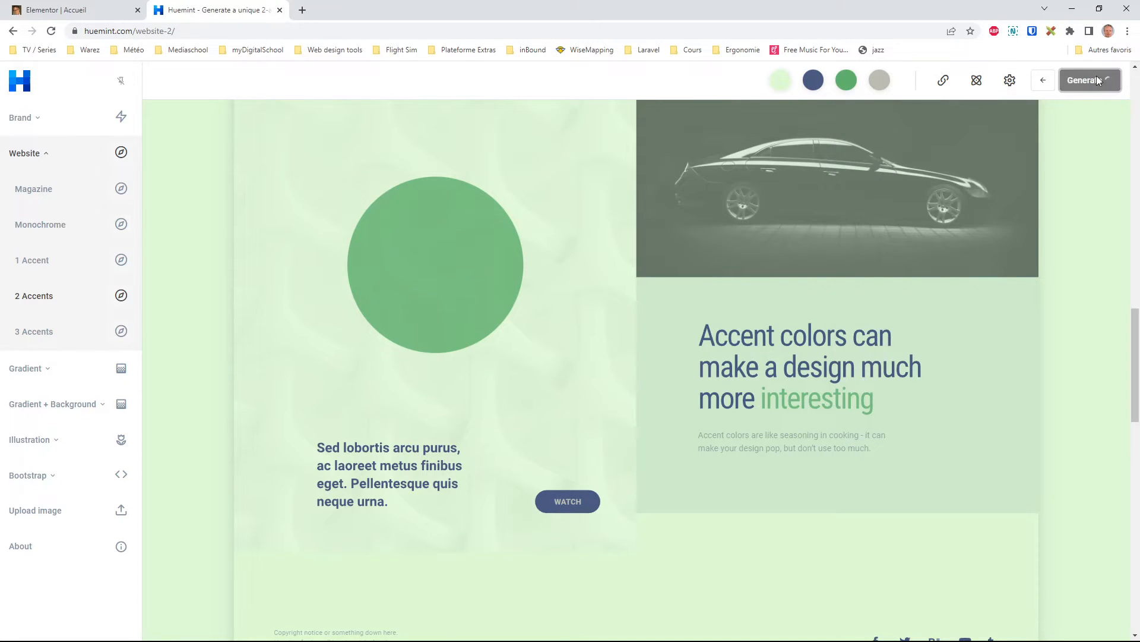
scroll(1012, 289, up, 10)
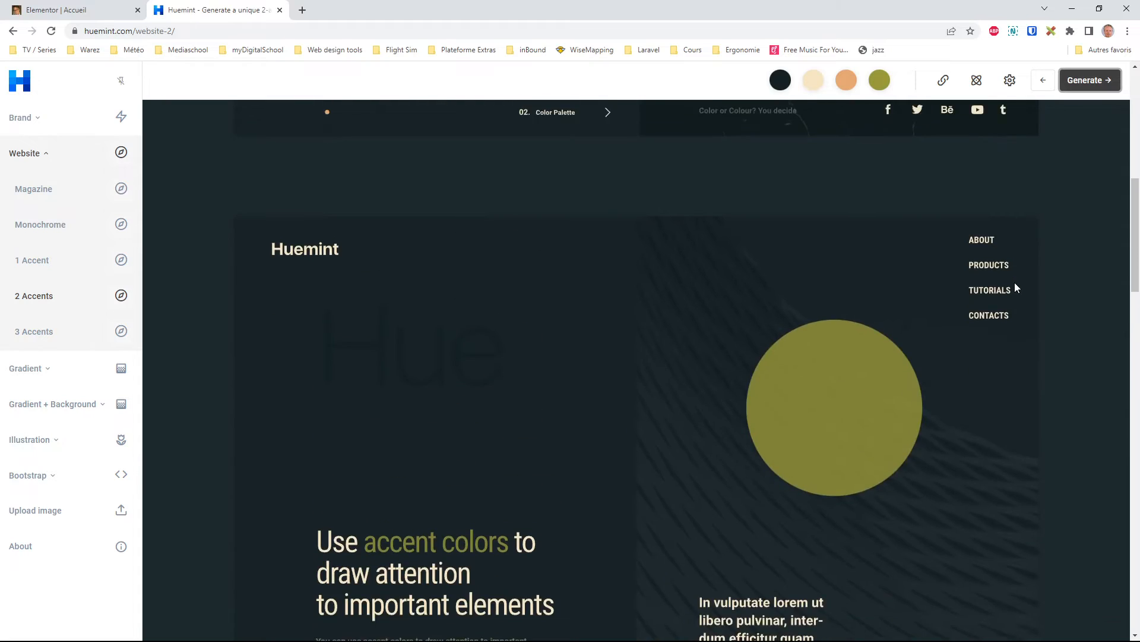
Generate several more palettes with the Dark preset, with the hero section of the website preview in view.
scroll(1015, 282, up, 8)
click(1087, 80)
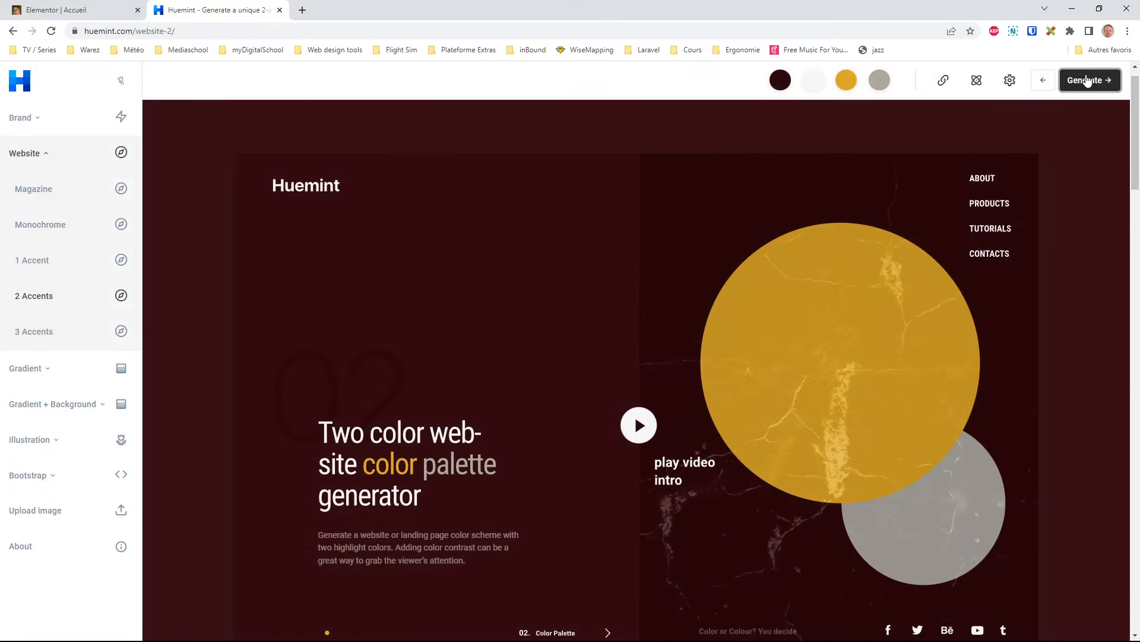
click(1087, 81)
click(1085, 81)
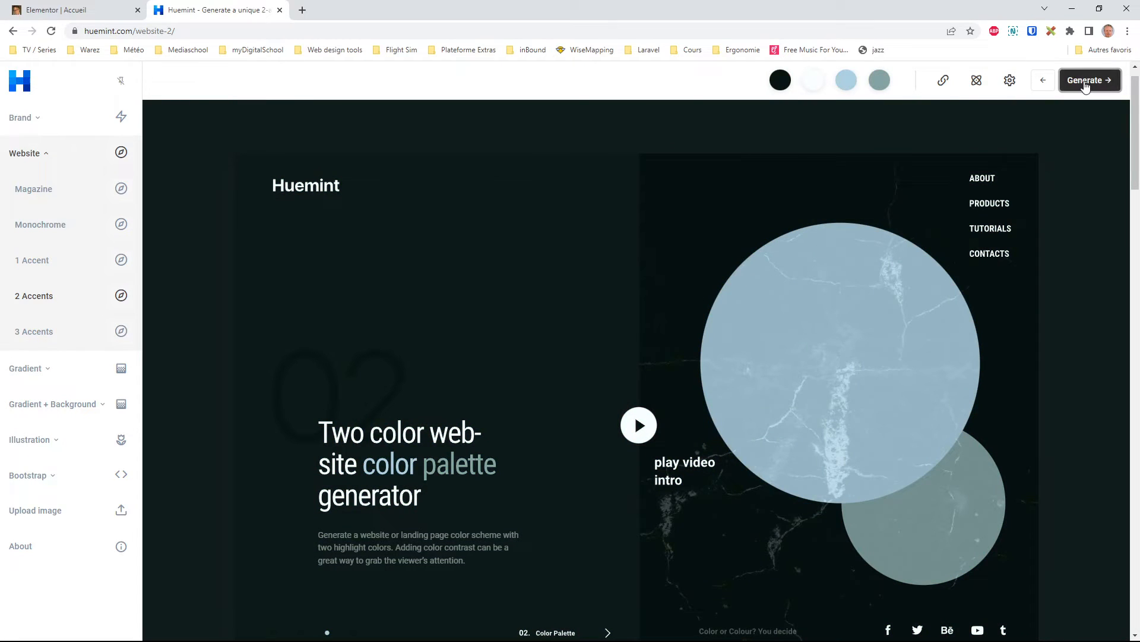
click(1084, 82)
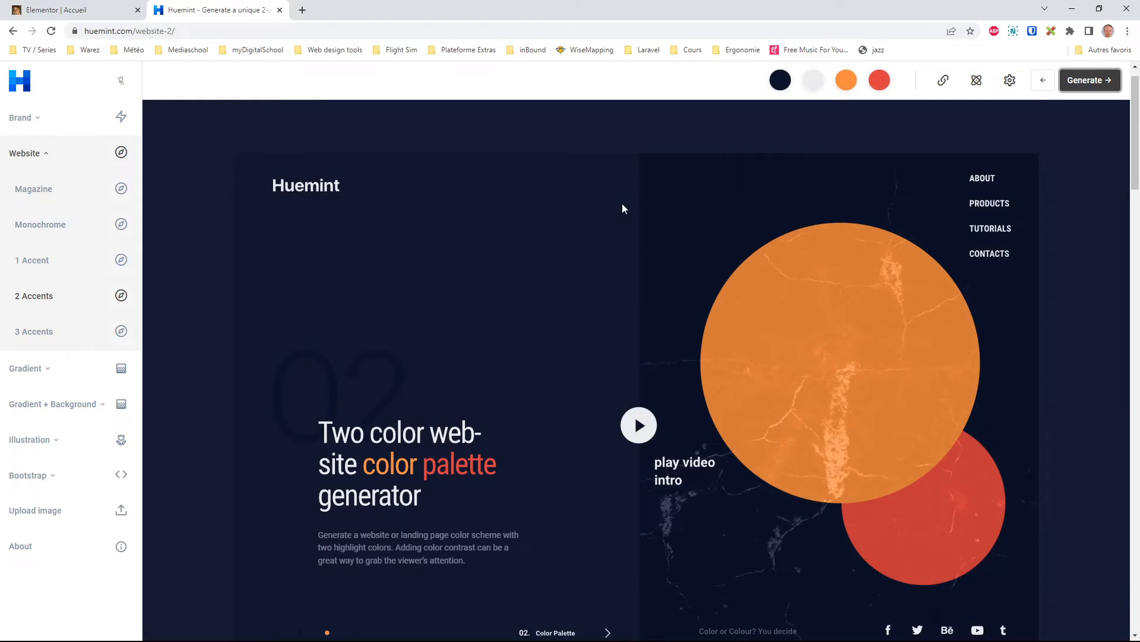
Lock the dark navy background color and the orange accent color of the palette.
click(780, 80)
click(749, 110)
click(847, 82)
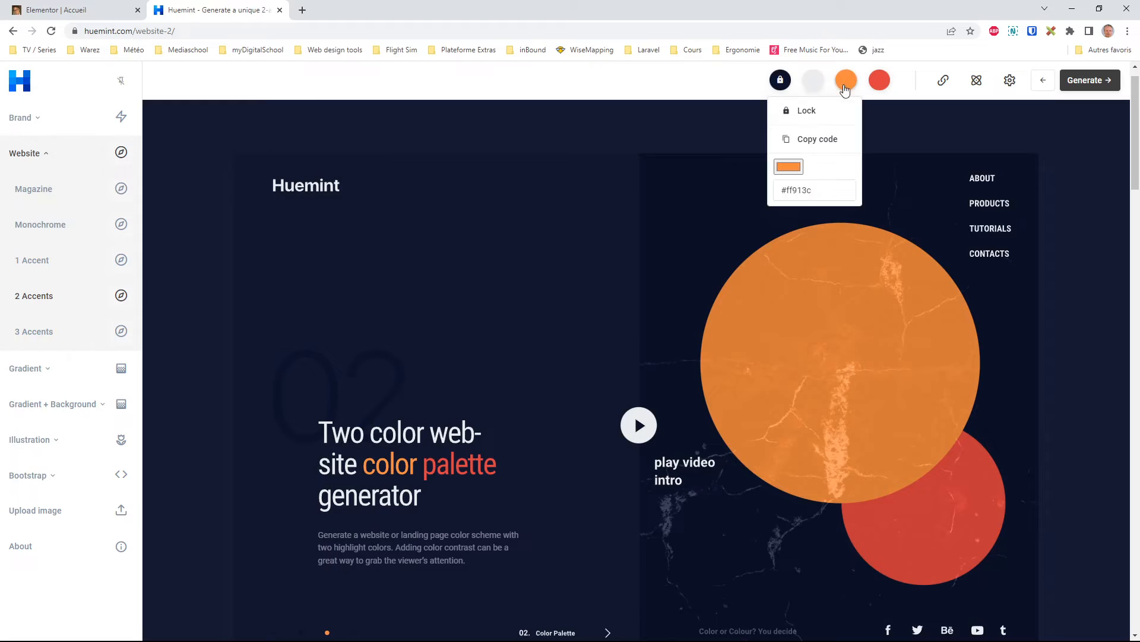
click(797, 111)
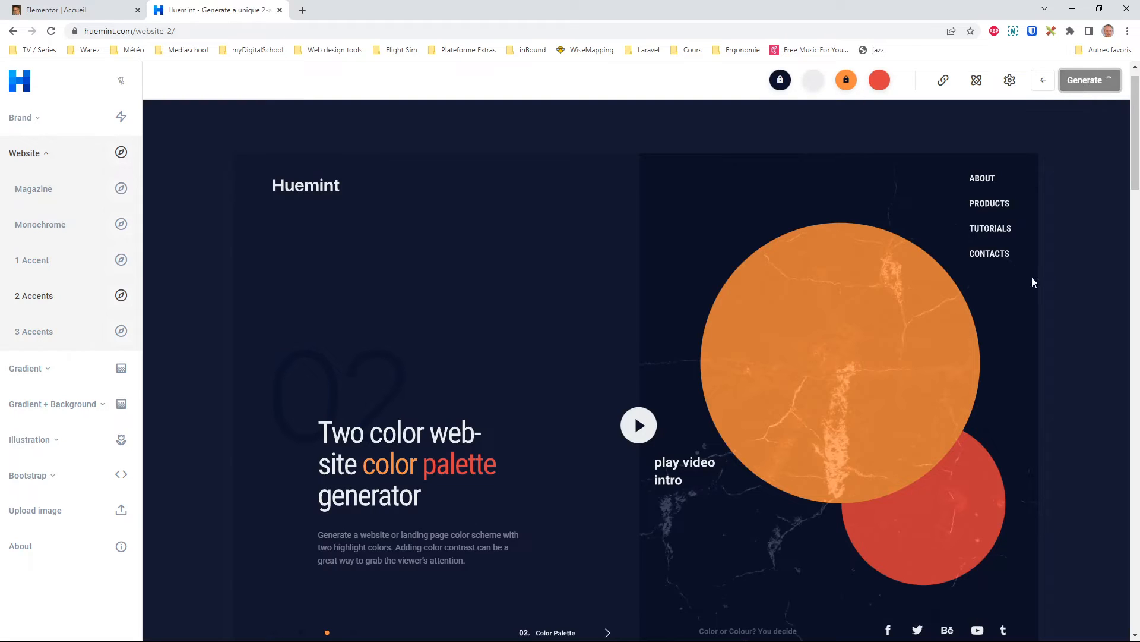
Generate palettes around the two locked colors until the second accent is teal, and go to the swatches with the hex codes.
click(1088, 86)
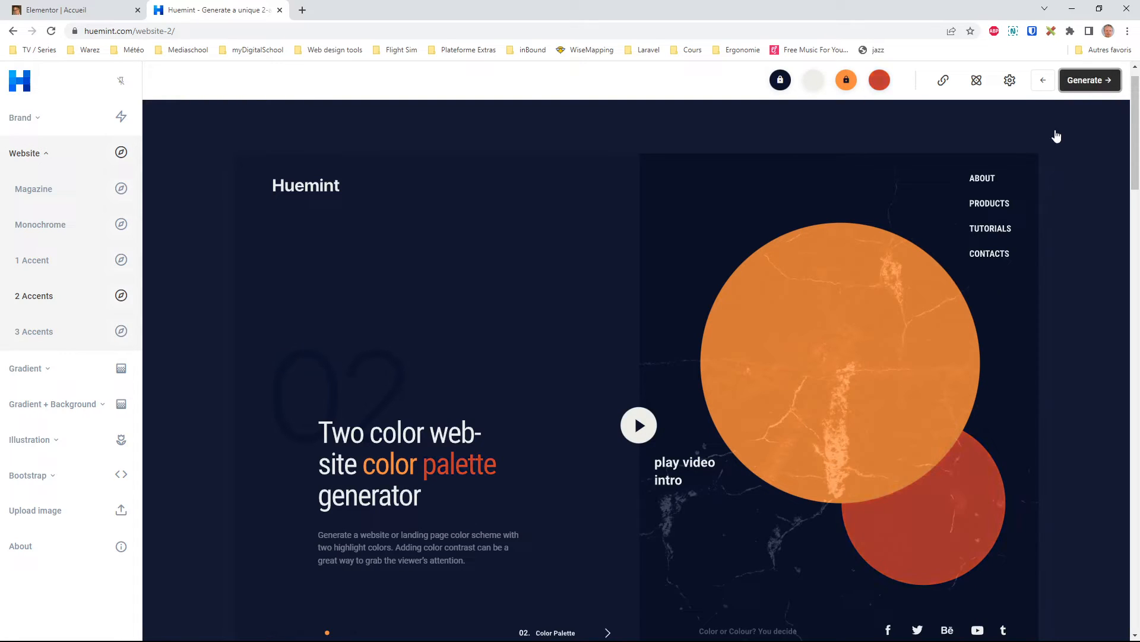
click(1088, 86)
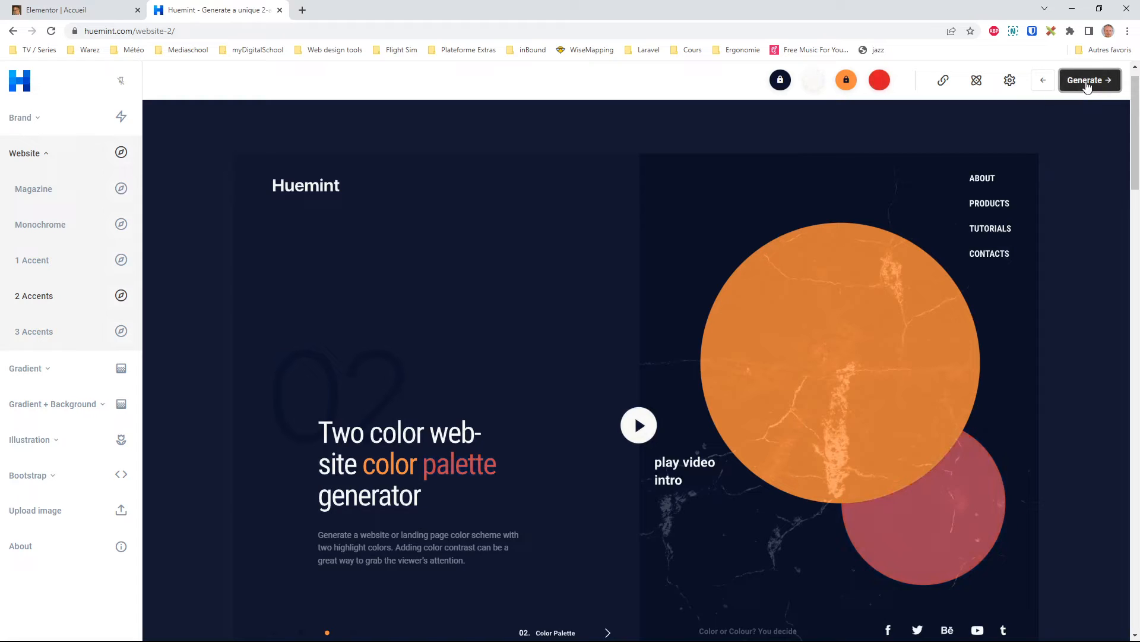
click(1088, 86)
click(1088, 85)
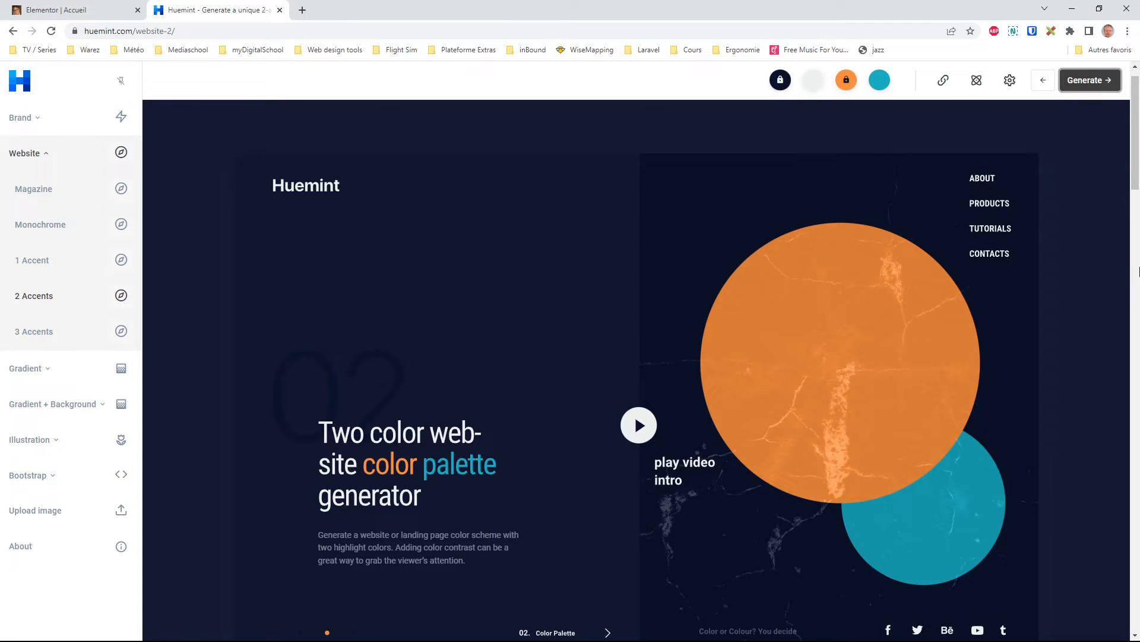
drag(1135, 178, 1093, 526)
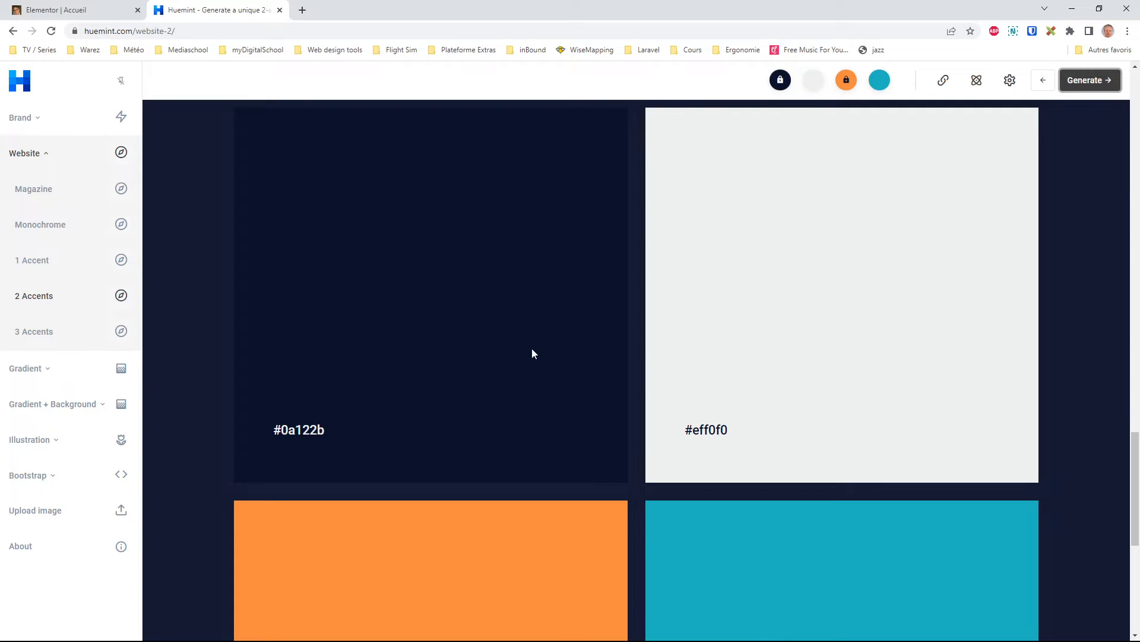
scroll(695, 392, down, 3)
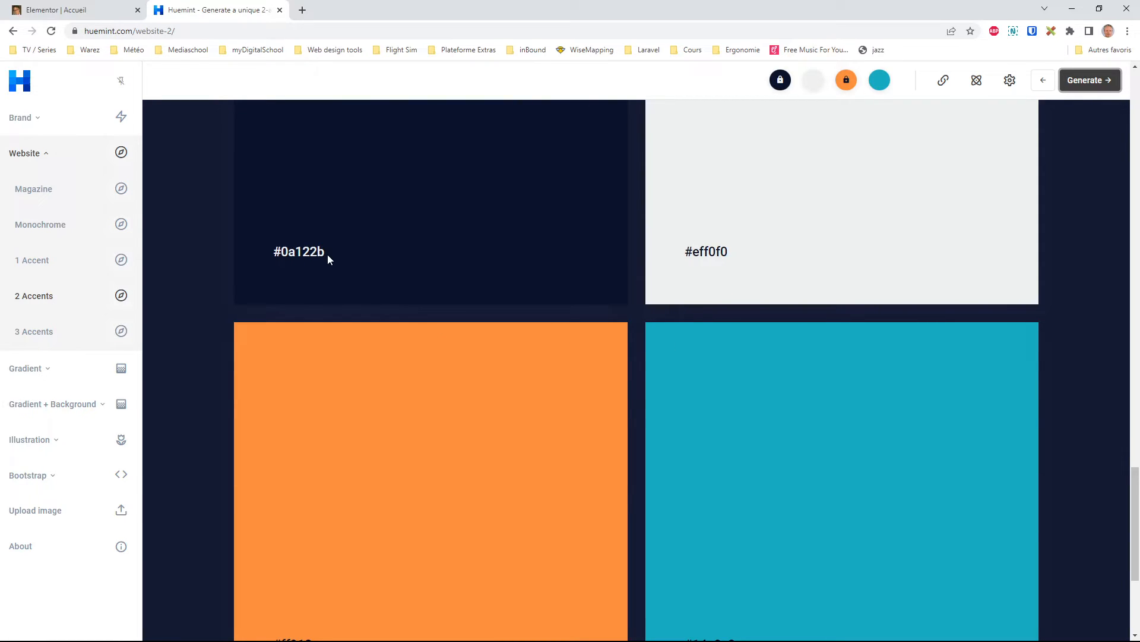
Review the generator's Presets, Simple and Advanced settings, including creativity and desired contrast, and close them unchanged.
click(1010, 81)
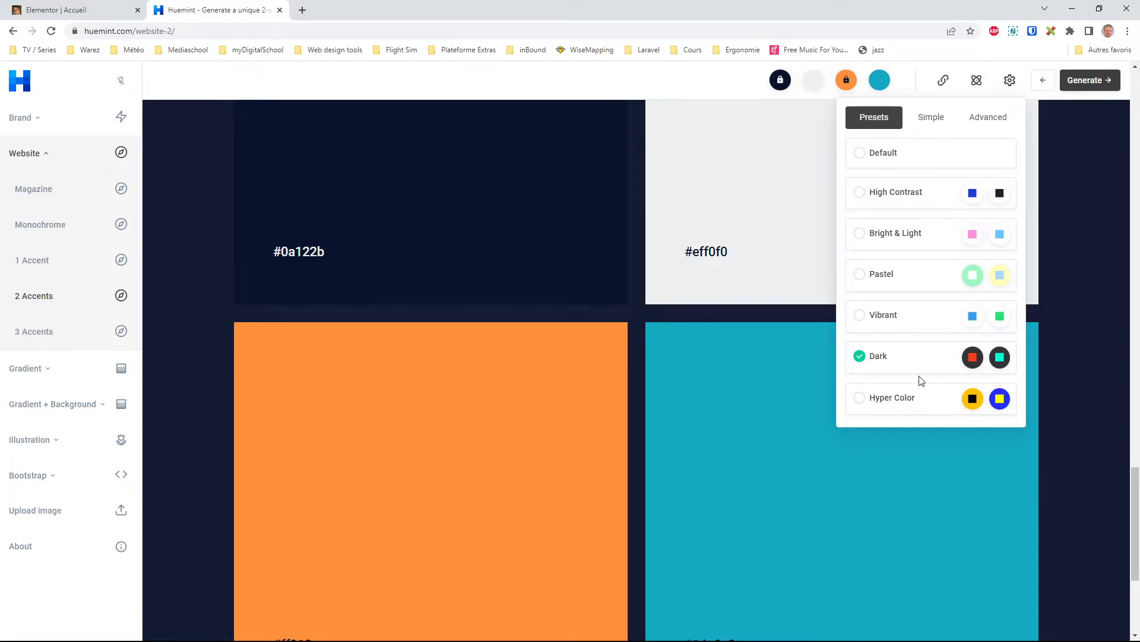
scroll(884, 315, down, 1)
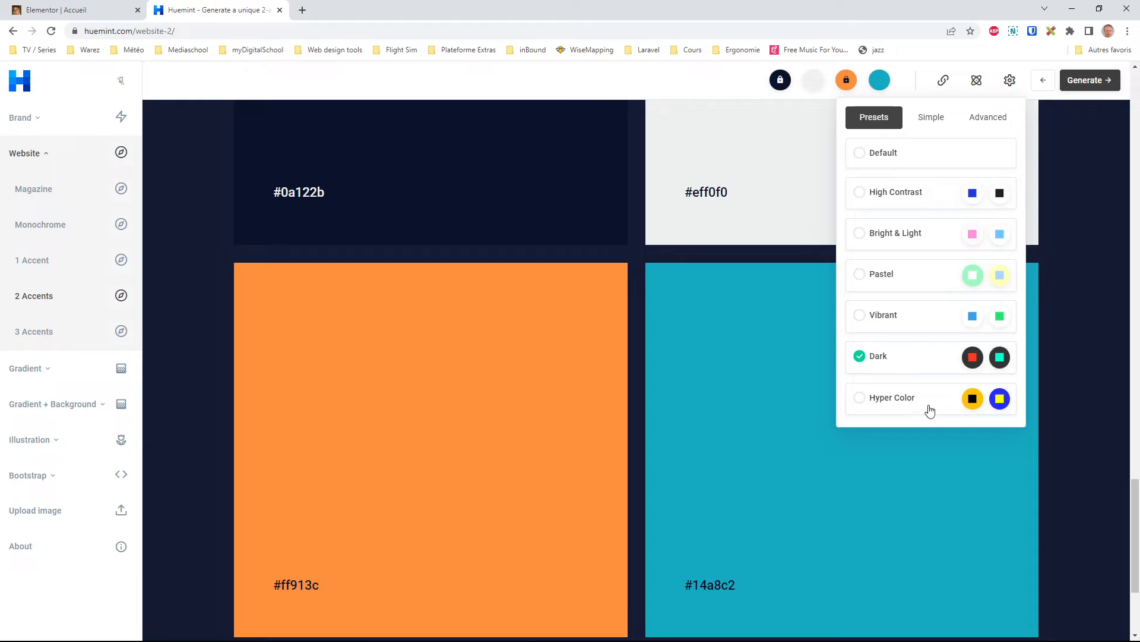
click(942, 120)
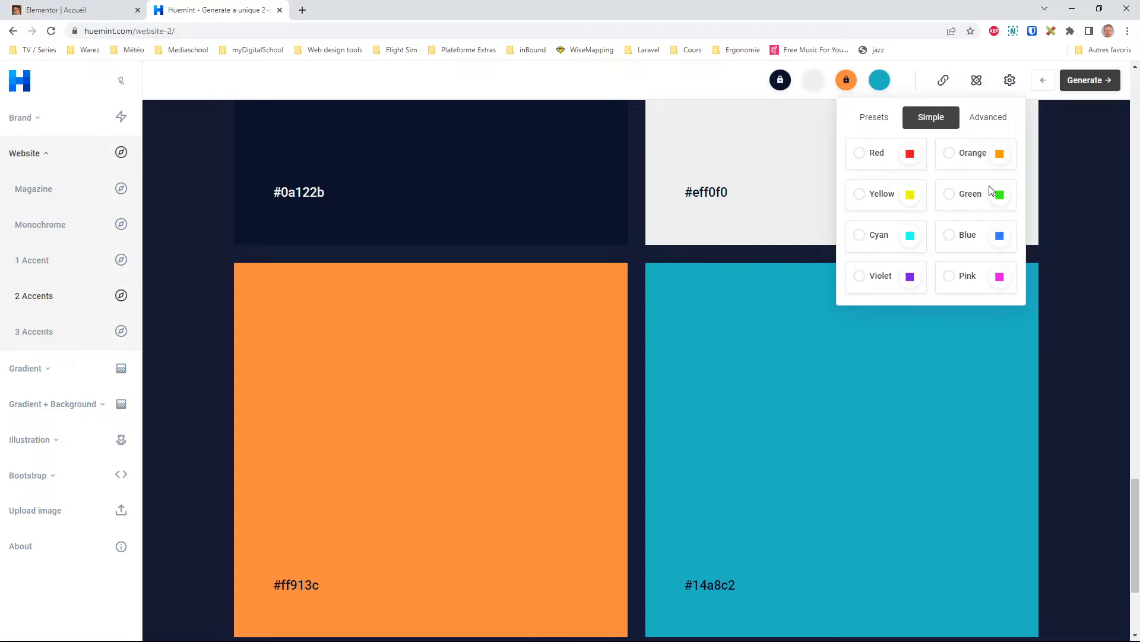
click(997, 127)
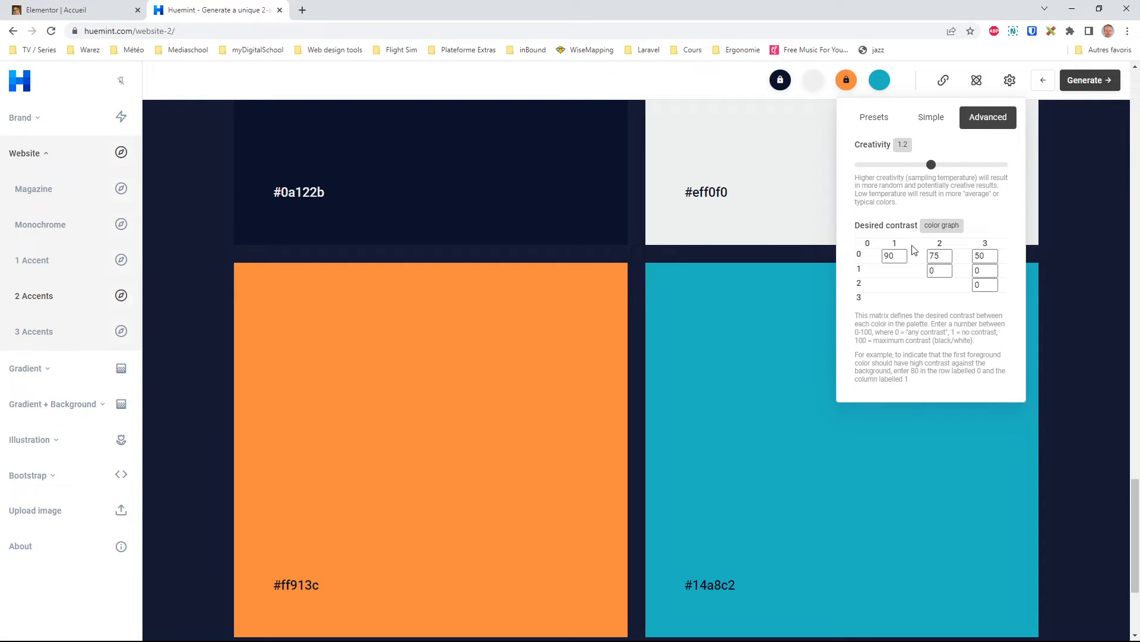
drag(911, 229, 864, 230)
click(877, 124)
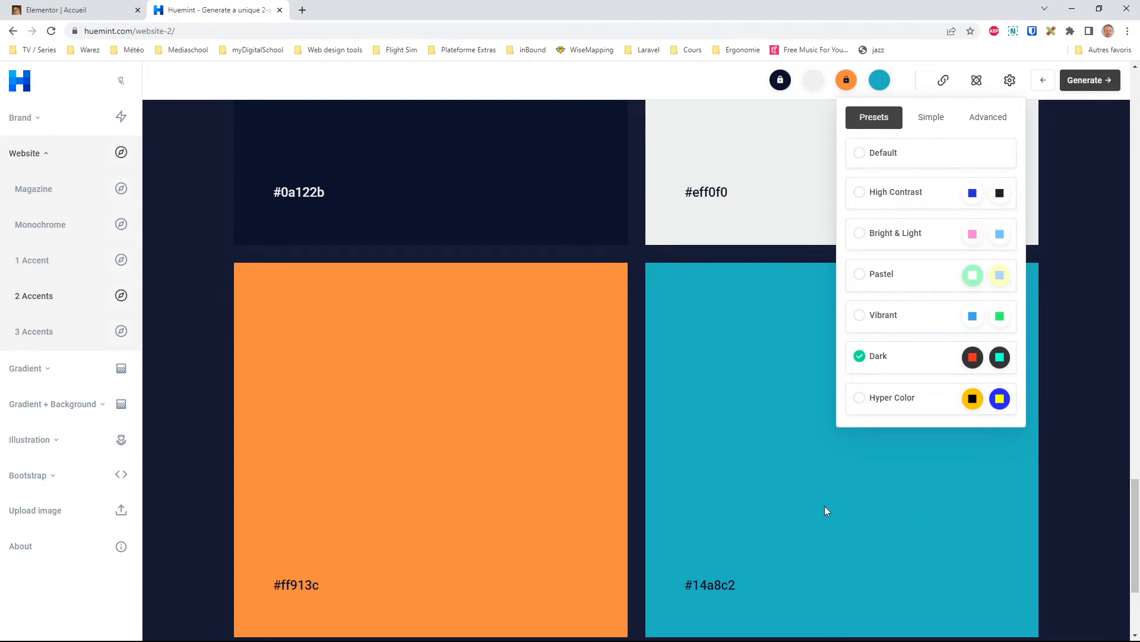
click(776, 477)
scroll(576, 308, up, 5)
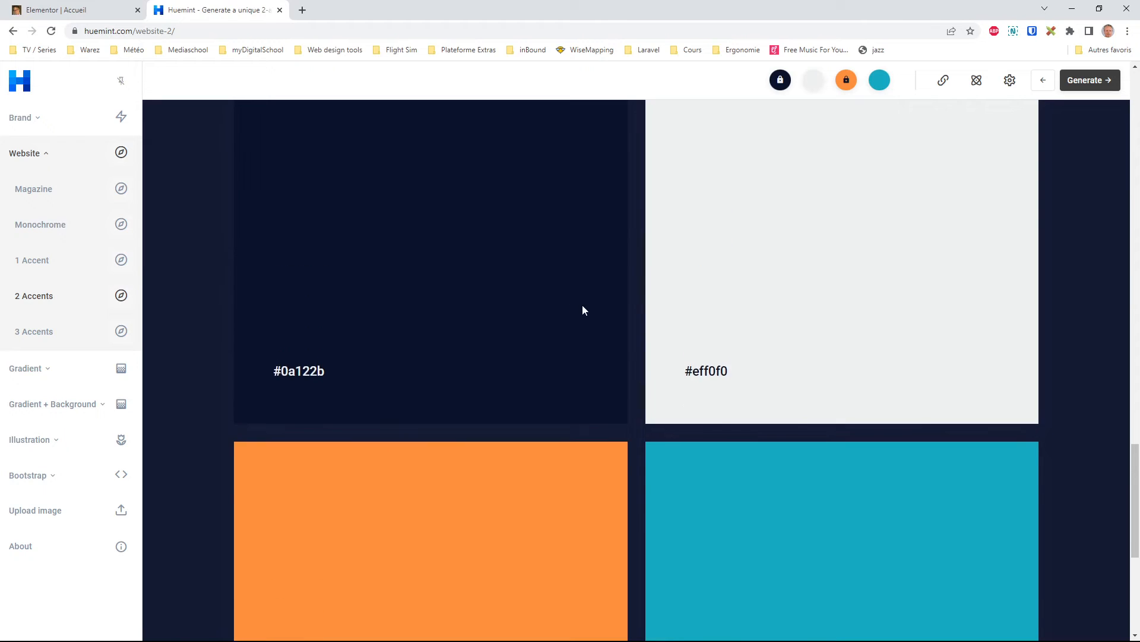
scroll(597, 286, down, 9)
scroll(597, 287, up, 1)
scroll(511, 267, up, 4)
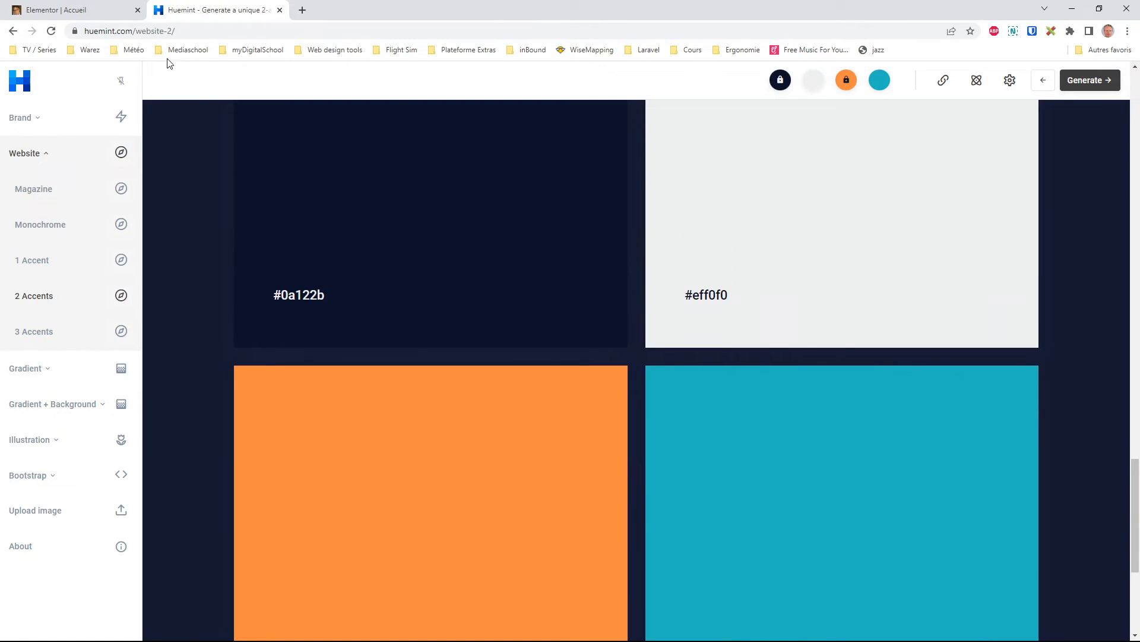
Switch to the Elementor editor, close its site settings and exit to the WordPress editor of the Accueil page.
click(116, 12)
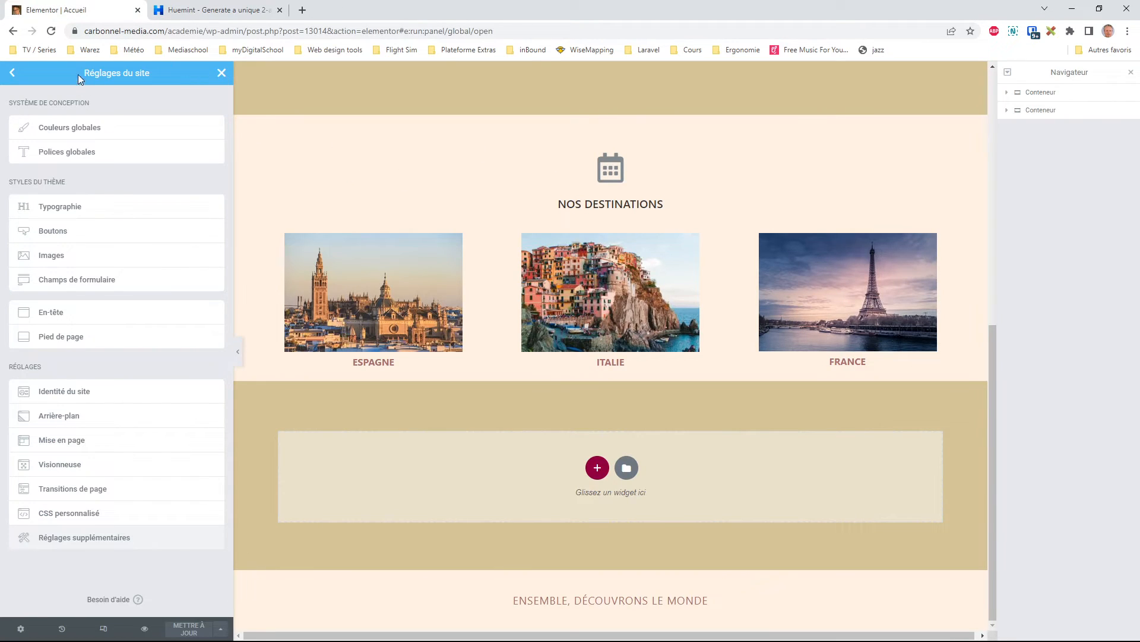
click(221, 72)
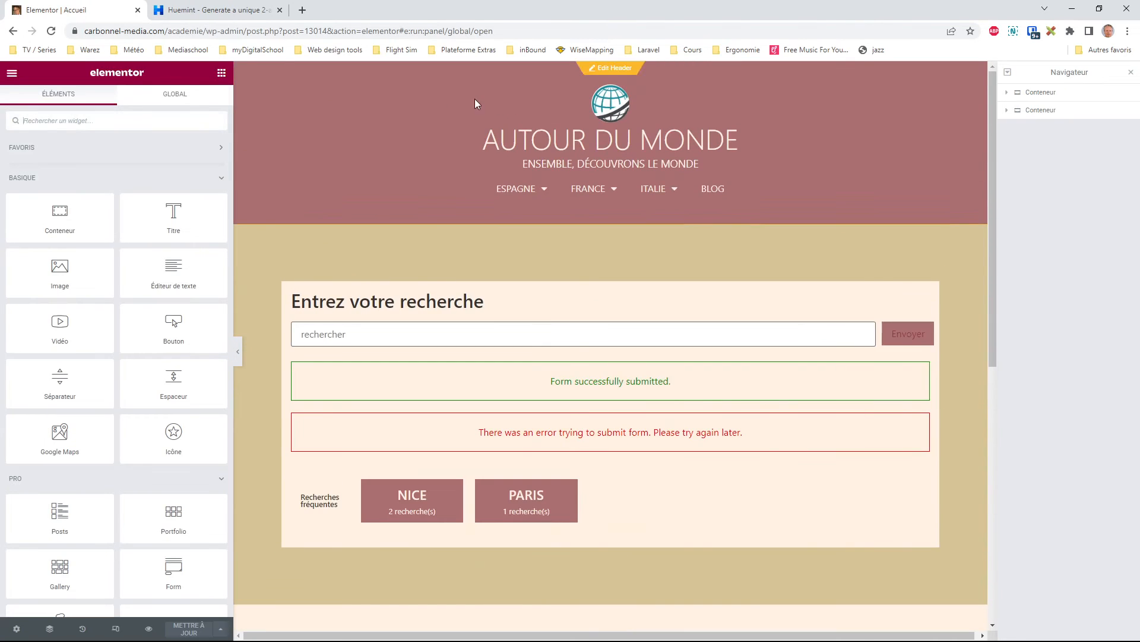
click(12, 72)
click(62, 281)
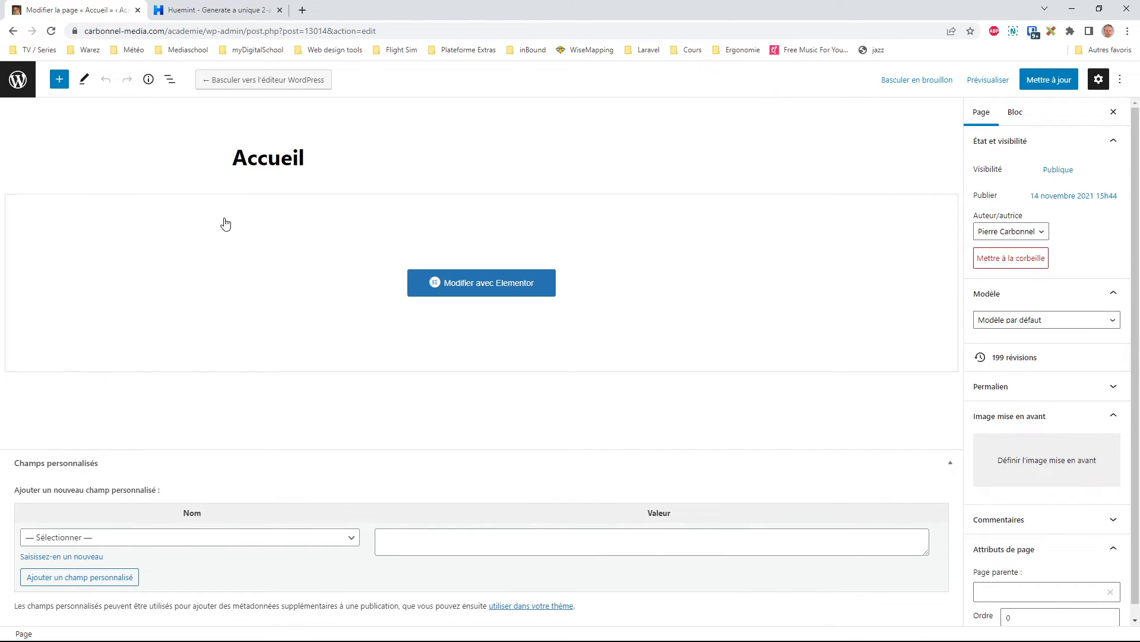
Try to find the site settings in the Elementor Finder with the searches "reg" and "site", and close it.
key(ctrl+e)
text(reg)
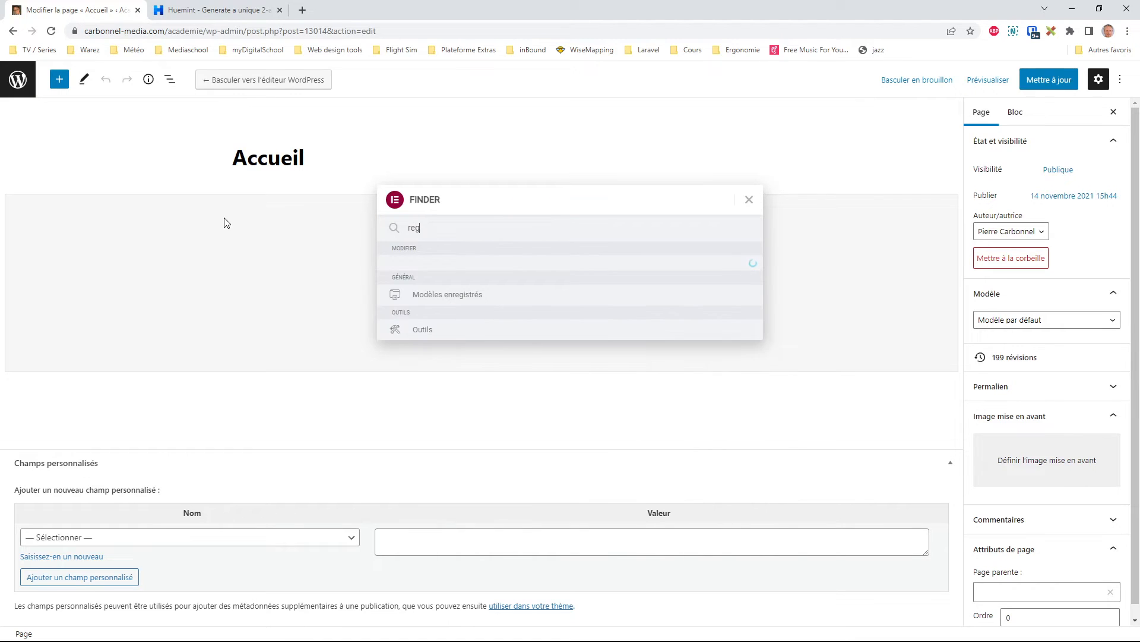
drag(421, 230, 373, 231)
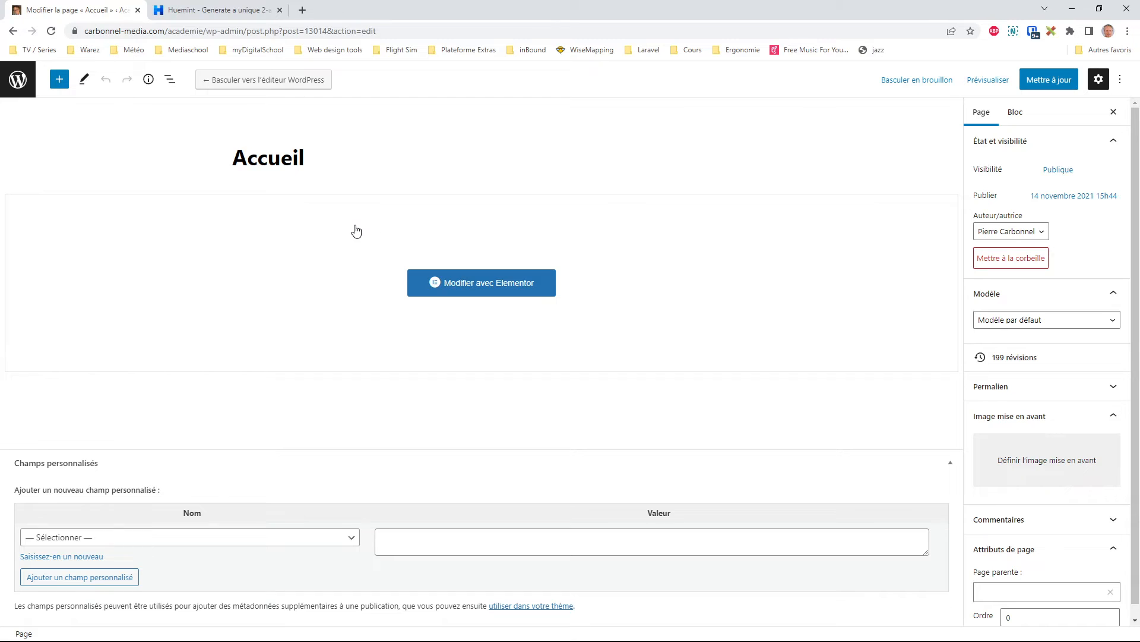
key(ctrl+e)
text(slite)
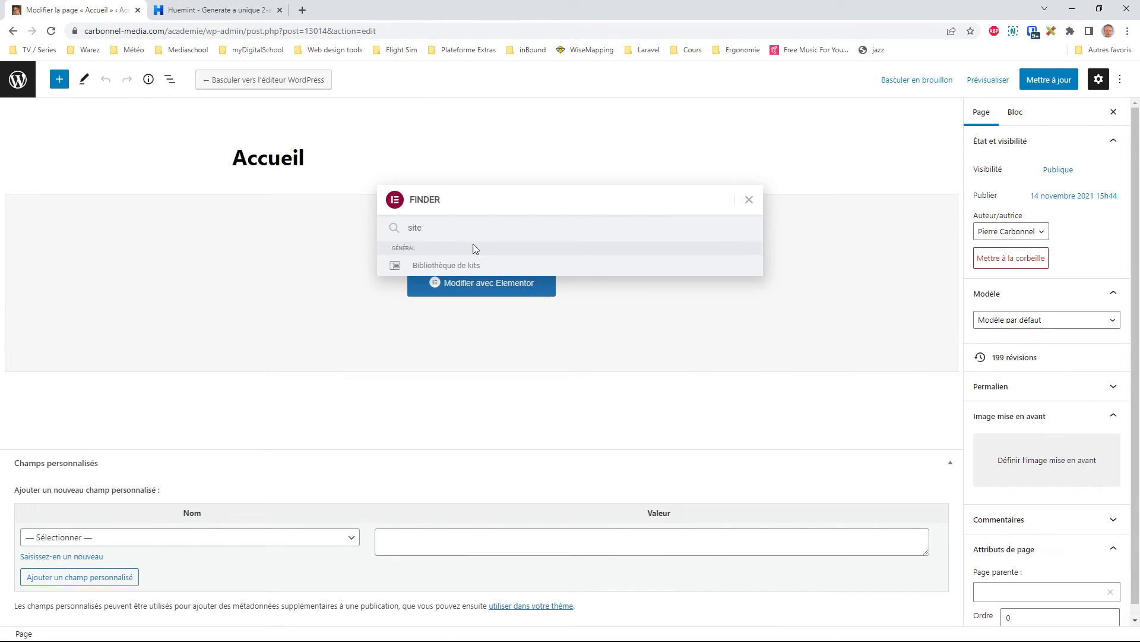
key(BackSpace)
key(BackSpace)
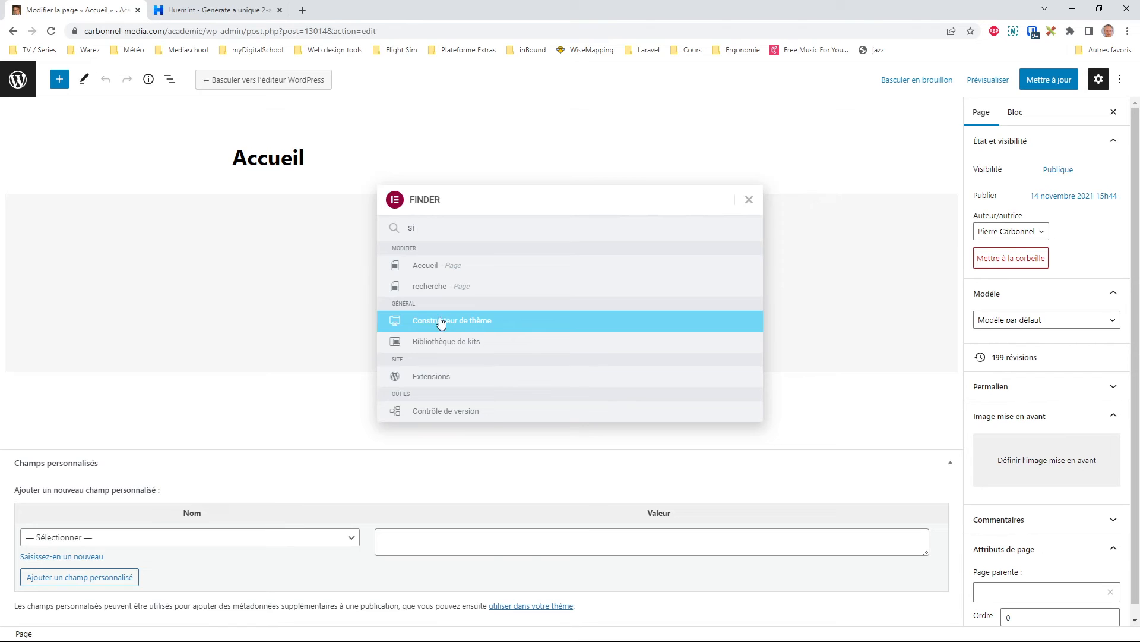
click(282, 339)
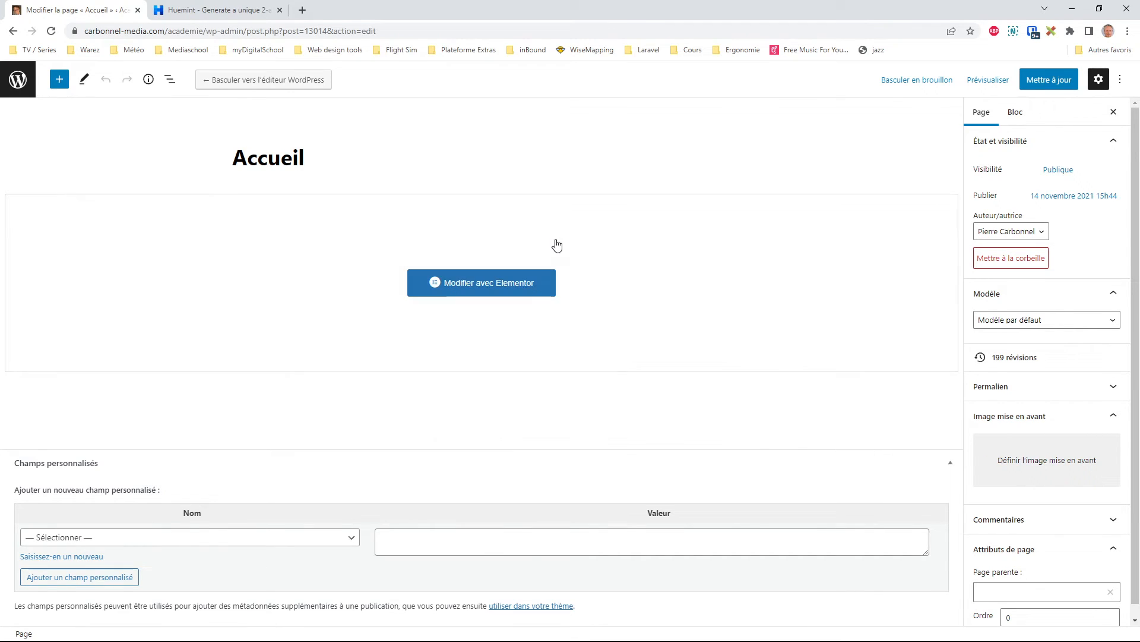
Go to the site's front page, open Réglages du site for Elementor and show Couleurs globales.
click(18, 79)
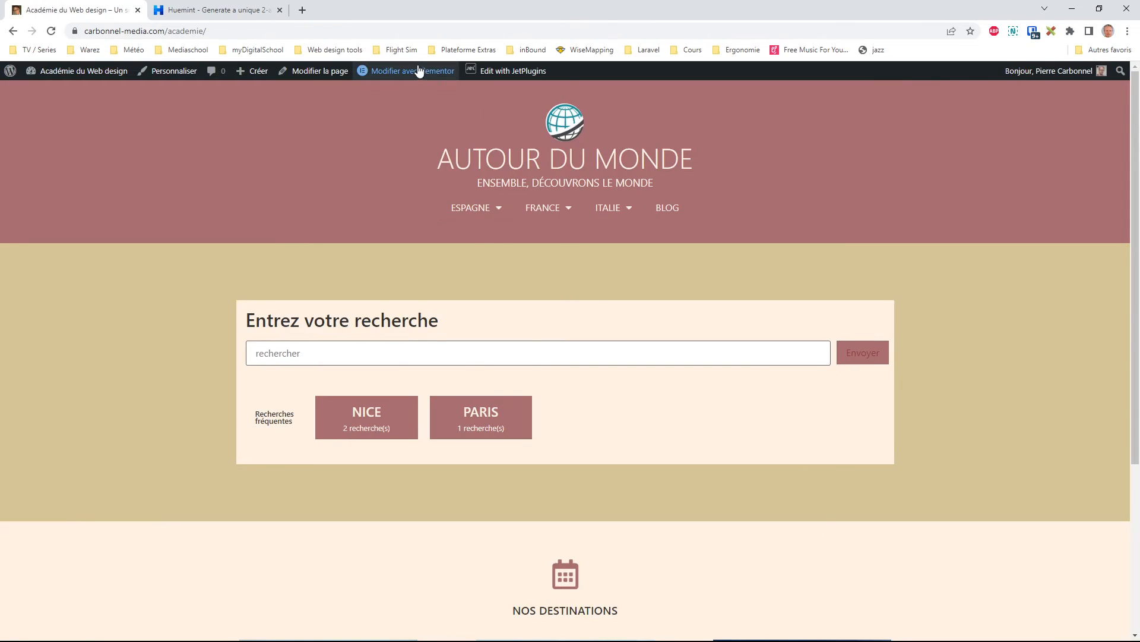
mouse_move(395, 74)
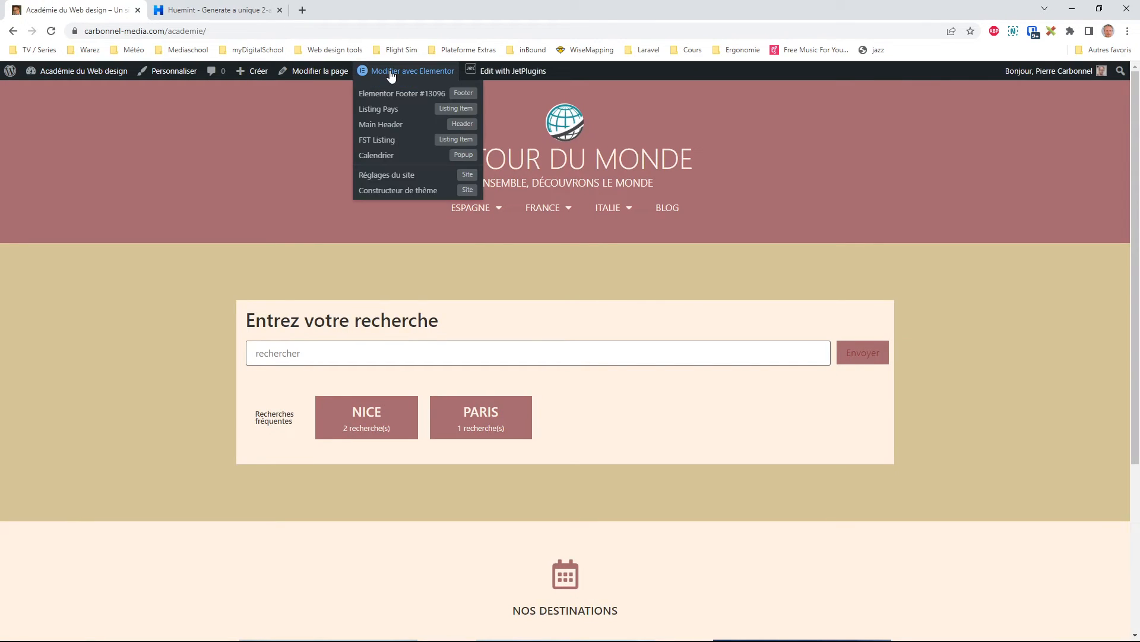
click(387, 177)
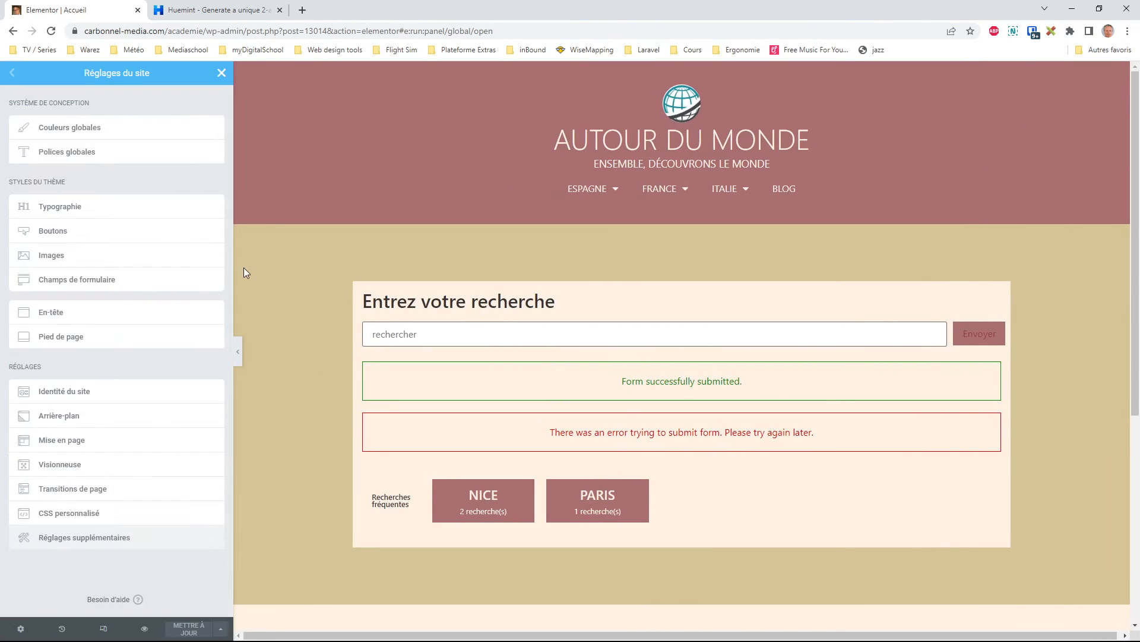
click(85, 128)
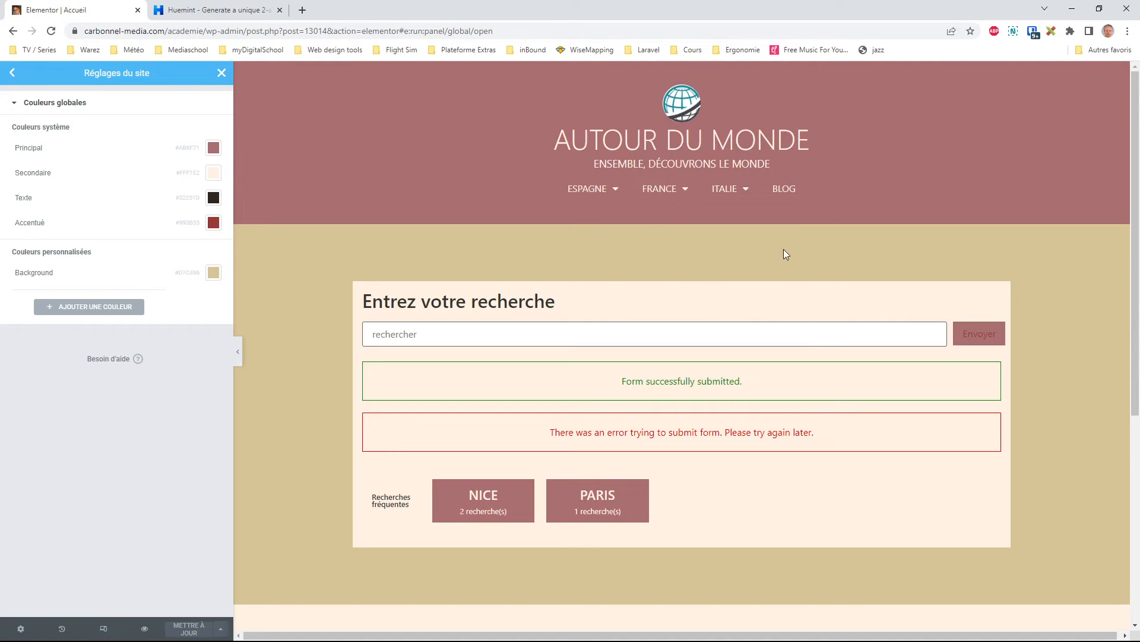
Switch to Huemint and copy the orange accent's full hex code, #ff913c.
click(241, 10)
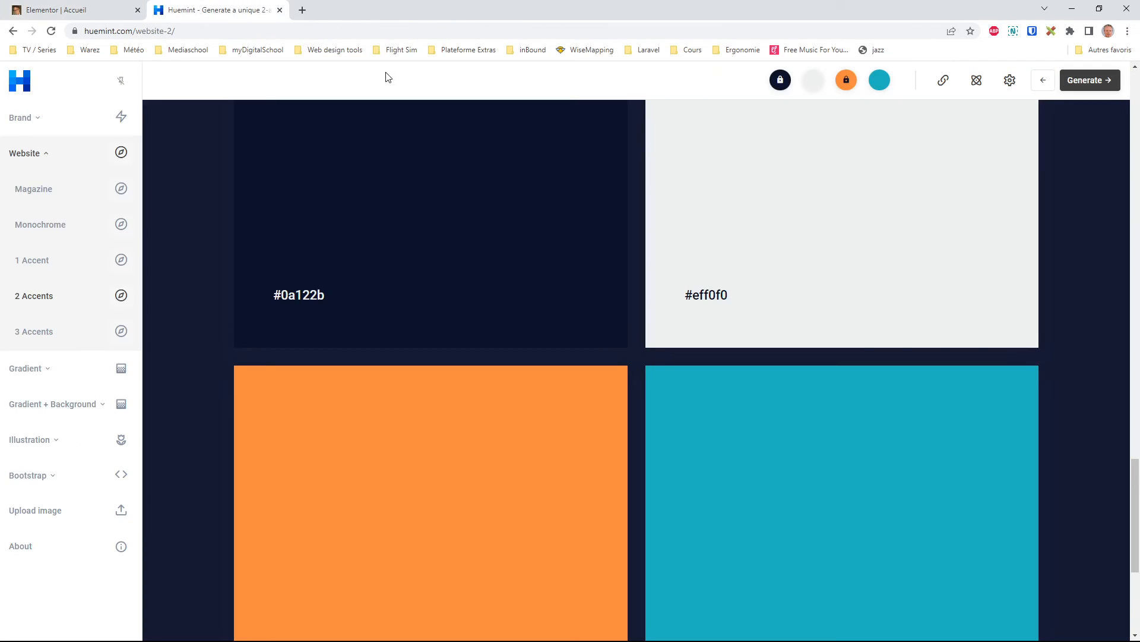
double_click(311, 295)
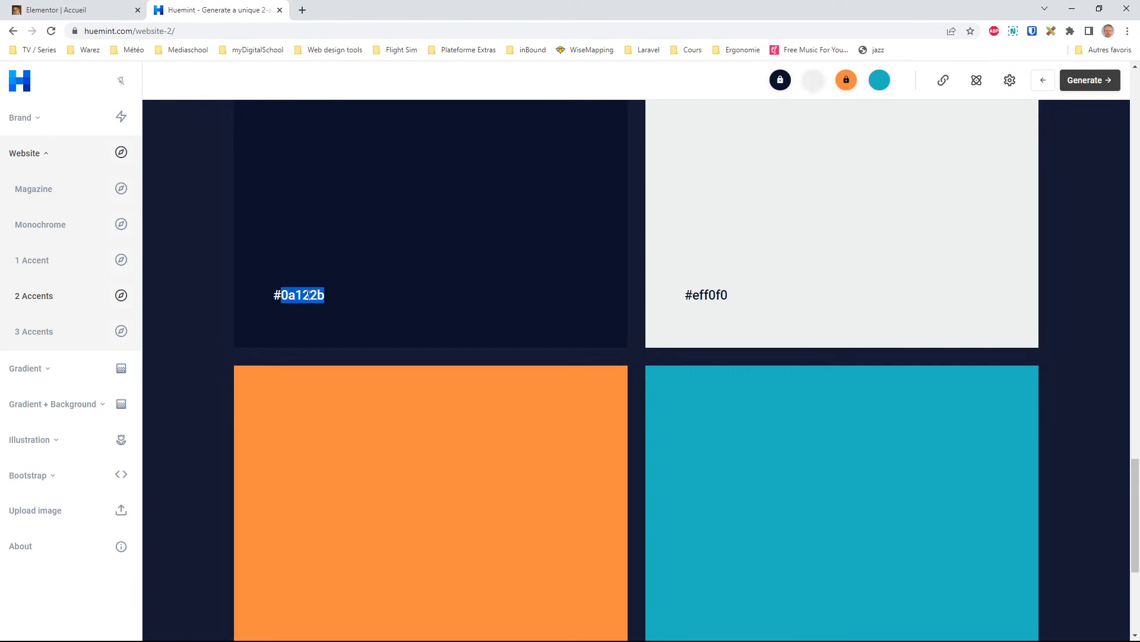
scroll(641, 398, down, 2)
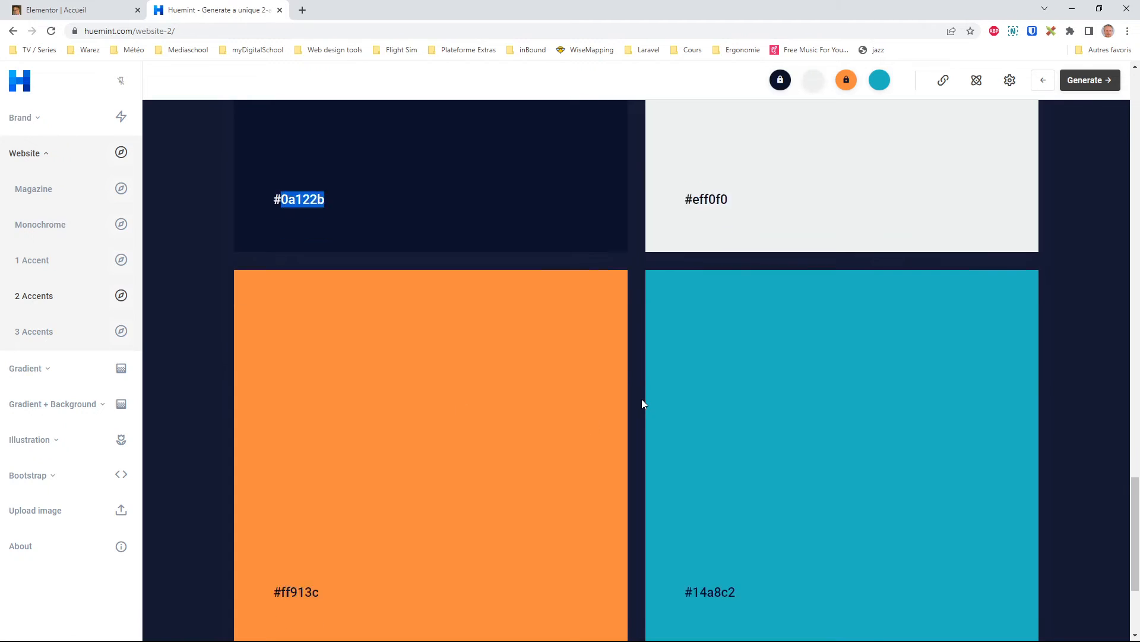
double_click(299, 569)
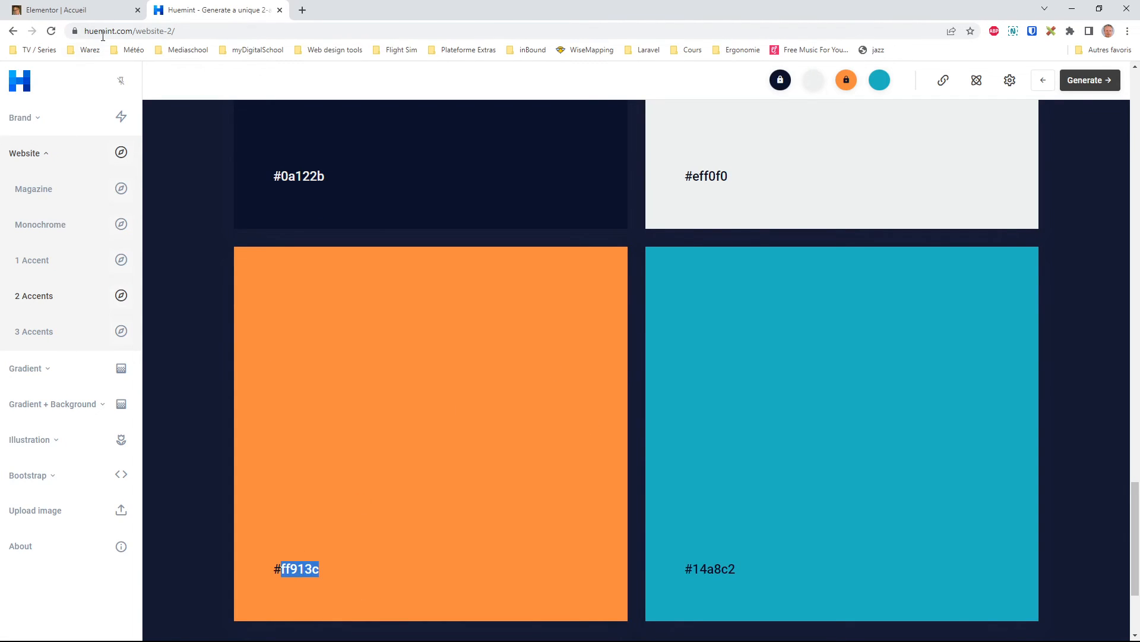
drag(274, 569, 326, 571)
key(ctrl+c)
Switch back to Elementor and set the Principal global color to the copied code #ff913c.
click(71, 10)
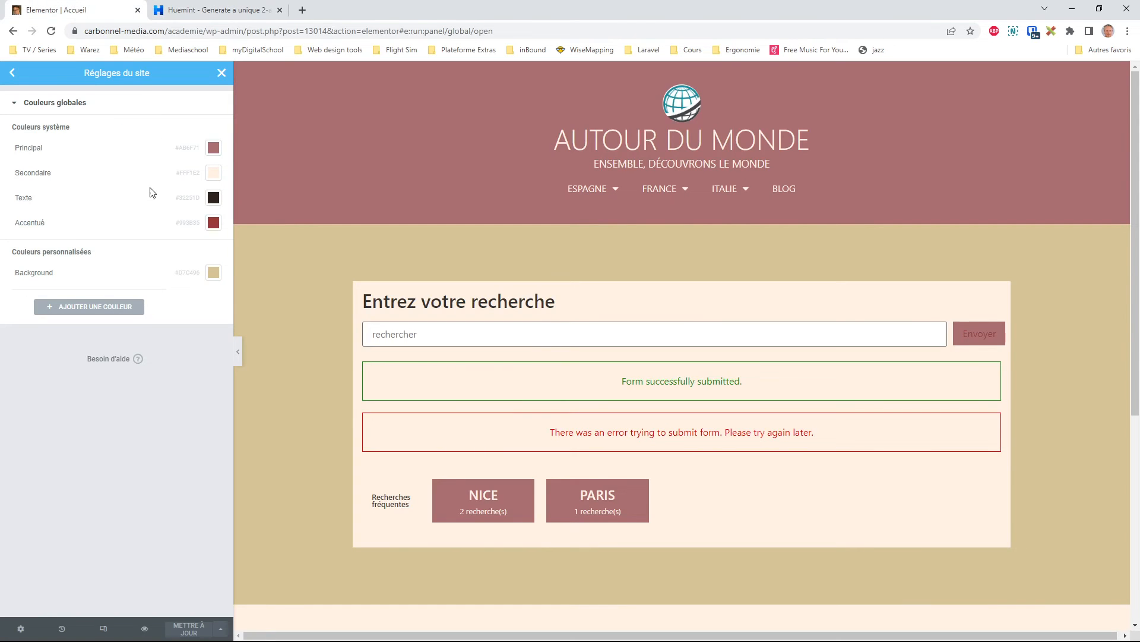
click(213, 148)
key(ctrl+v)
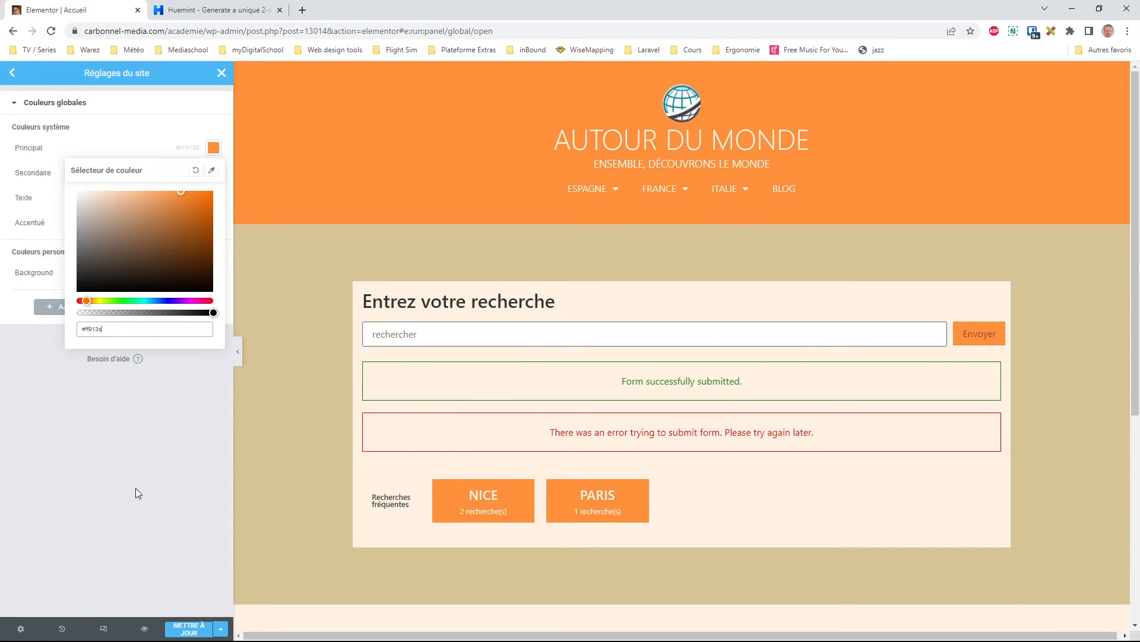
Close the color picker, switch to Huemint and copy the light grey swatch's hex code, #eff0f0.
click(176, 386)
click(220, 12)
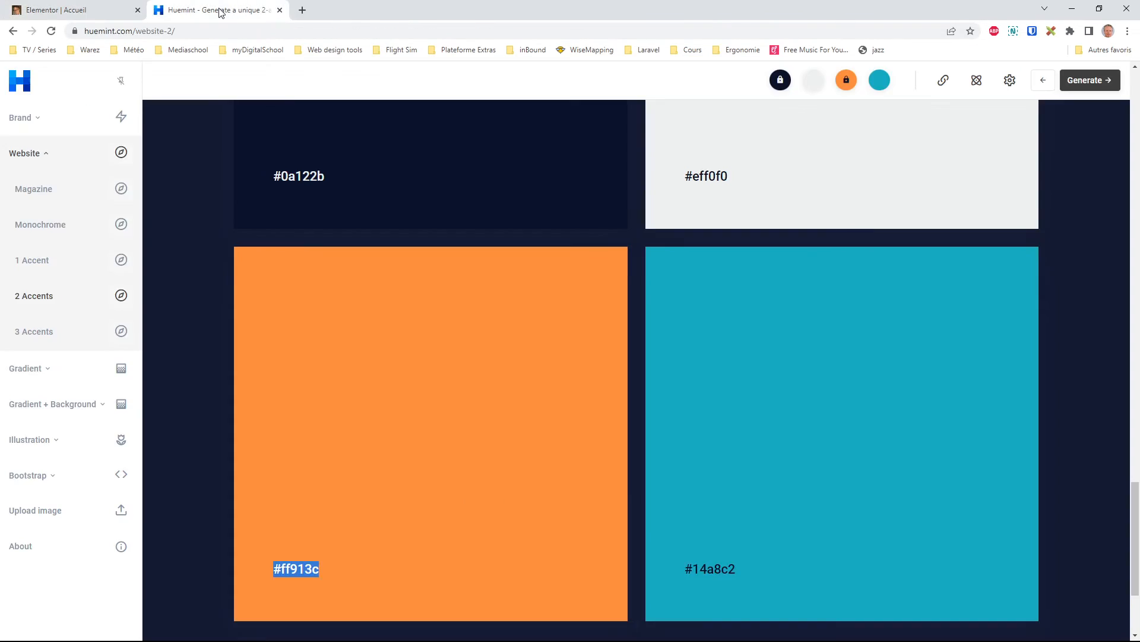
scroll(743, 267, up, 2)
drag(732, 295, 673, 303)
key(ctrl+c)
Switch back to Elementor and set the Secondaire global color to the copied code #eff0f0.
click(104, 12)
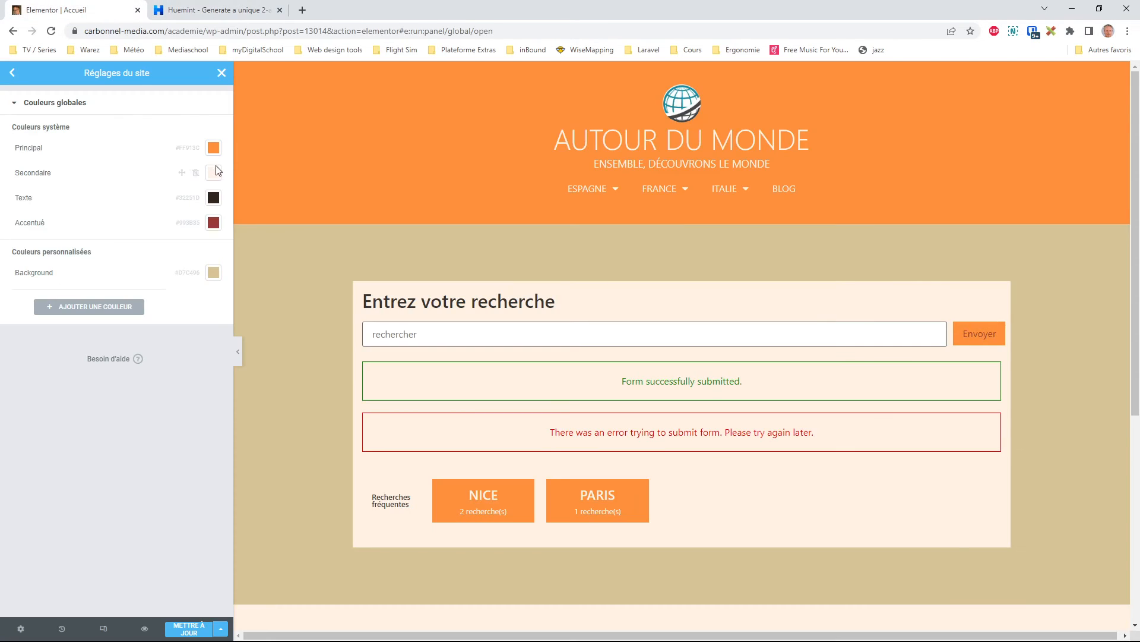
click(213, 173)
key(ctrl+v)
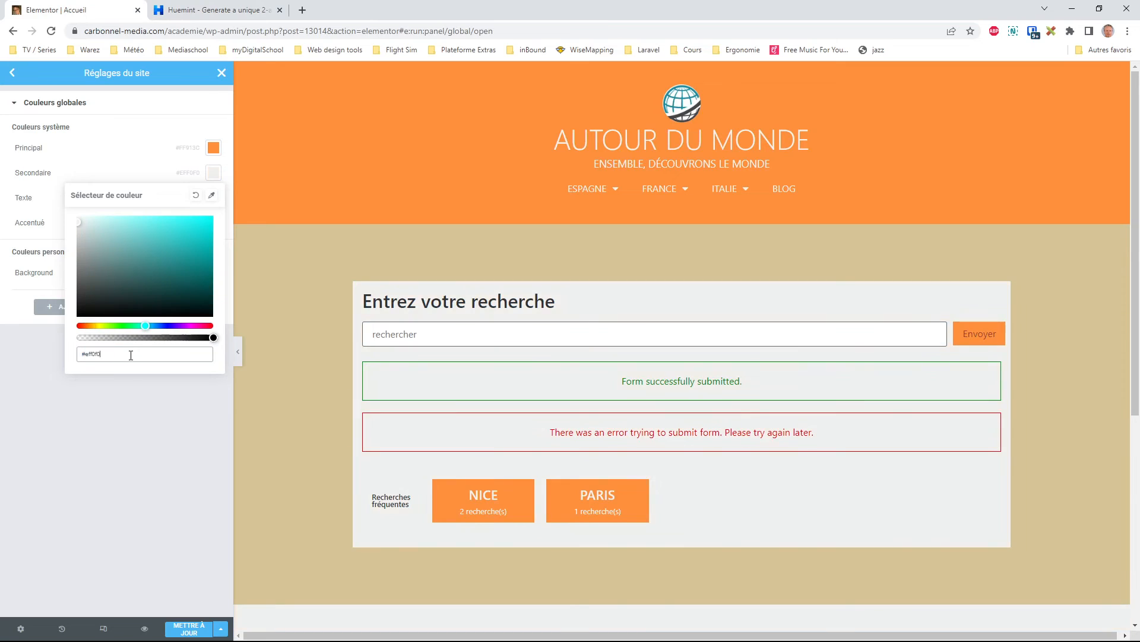
click(240, 11)
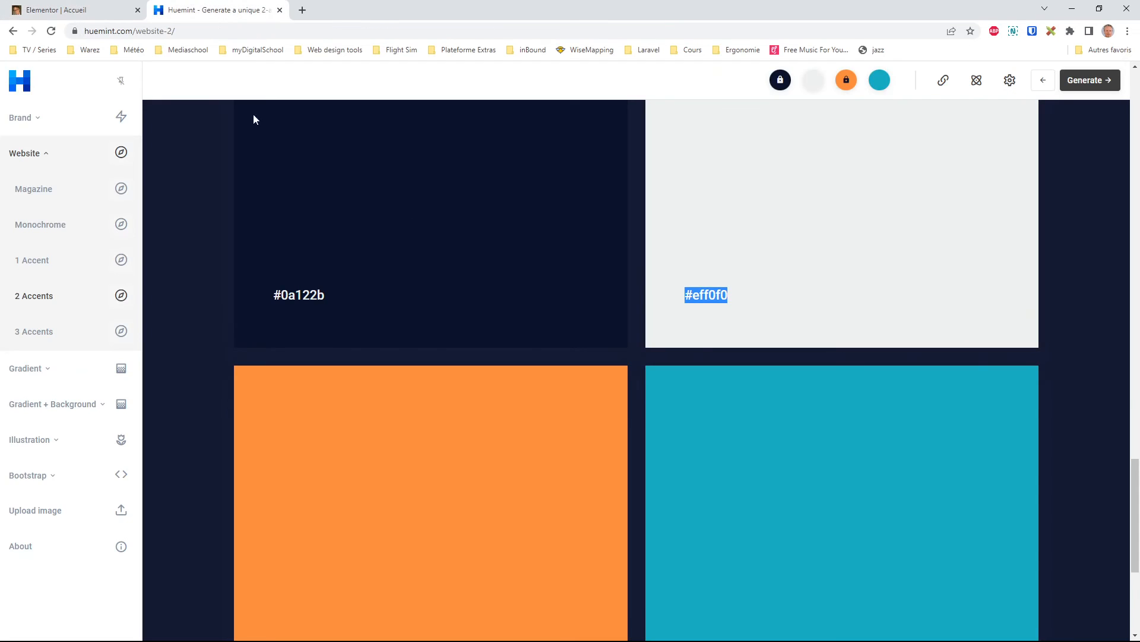
click(110, 13)
click(156, 461)
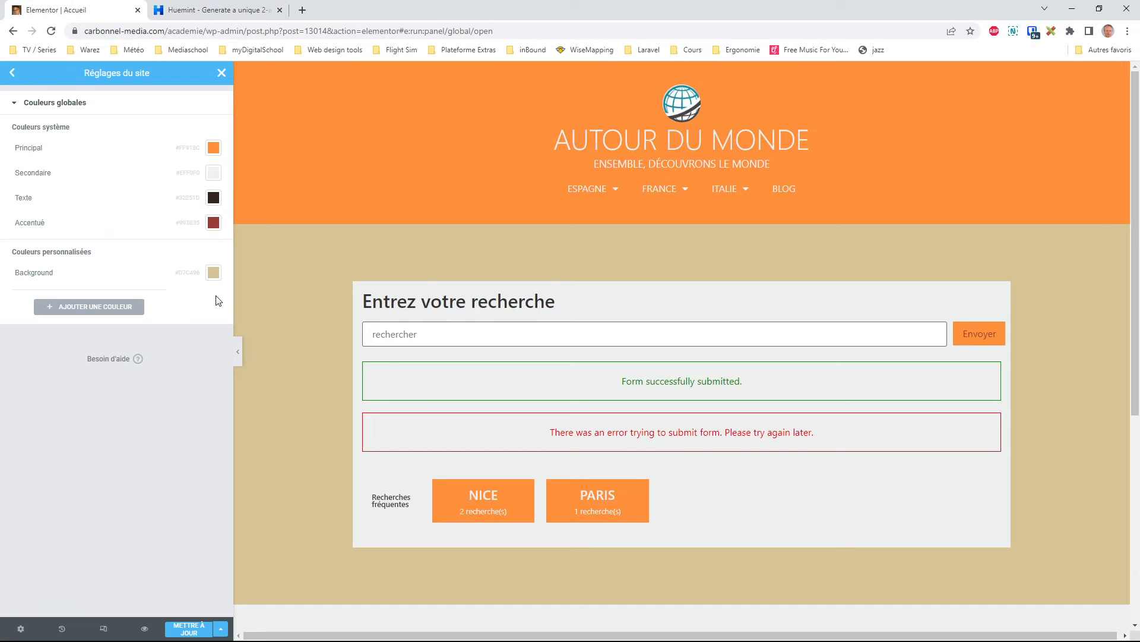
Switch to Huemint and copy the turquoise accent's hex code, #14a8c2.
click(228, 18)
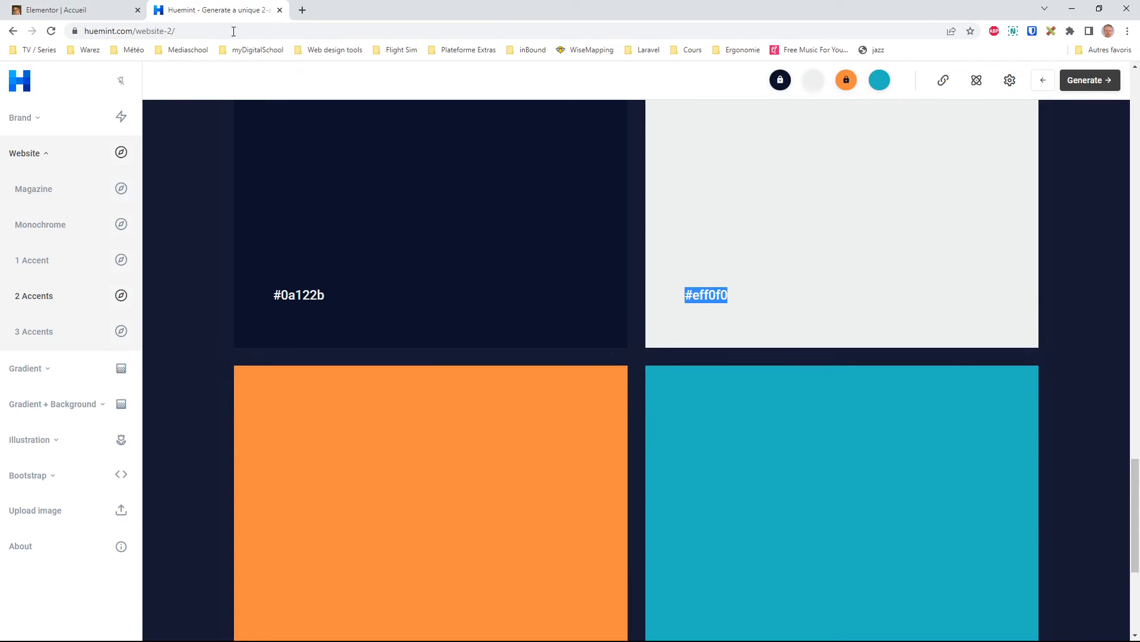
scroll(625, 252, down, 2)
drag(743, 570, 684, 569)
key(ctrl+c)
Switch back to Elementor and set the Accentué global color to the copied code #14a8c2.
click(89, 9)
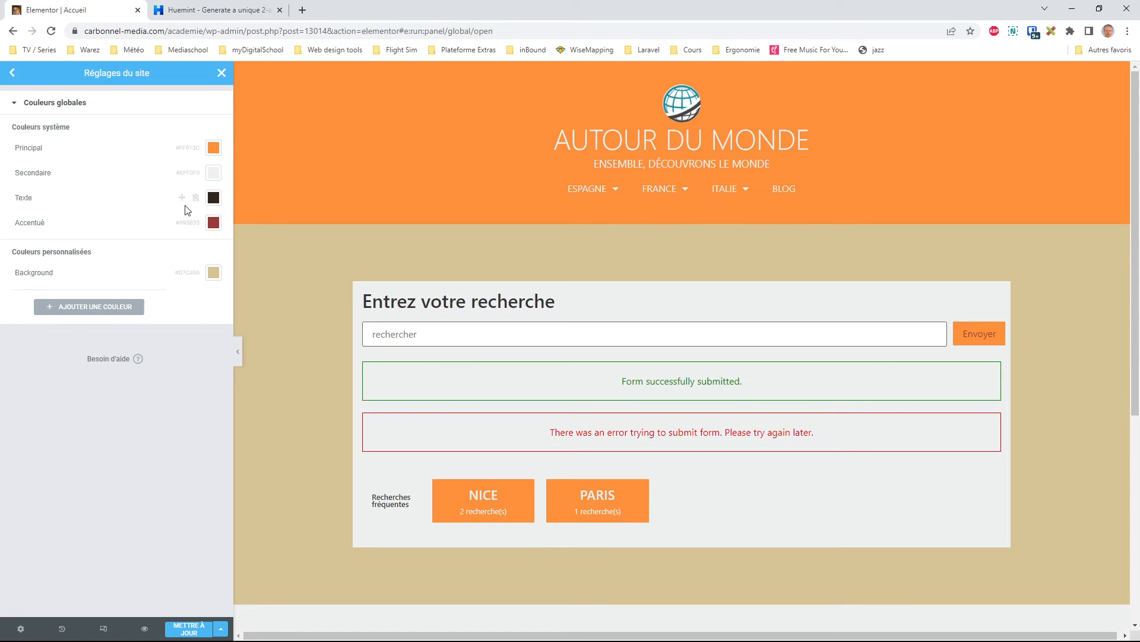
click(214, 226)
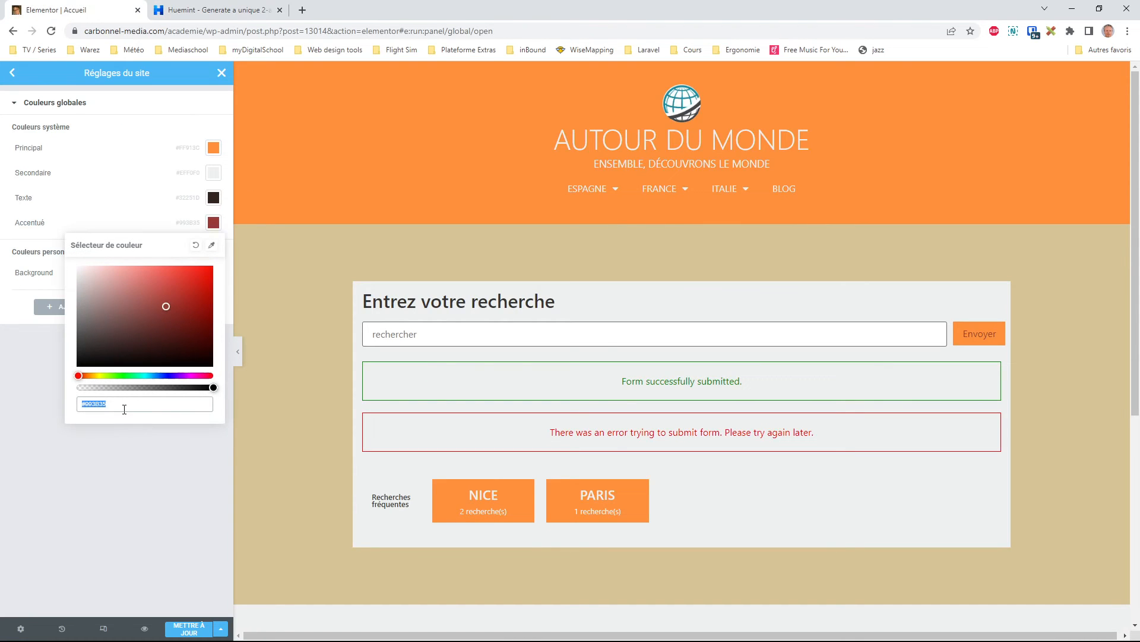
key(ctrl+v)
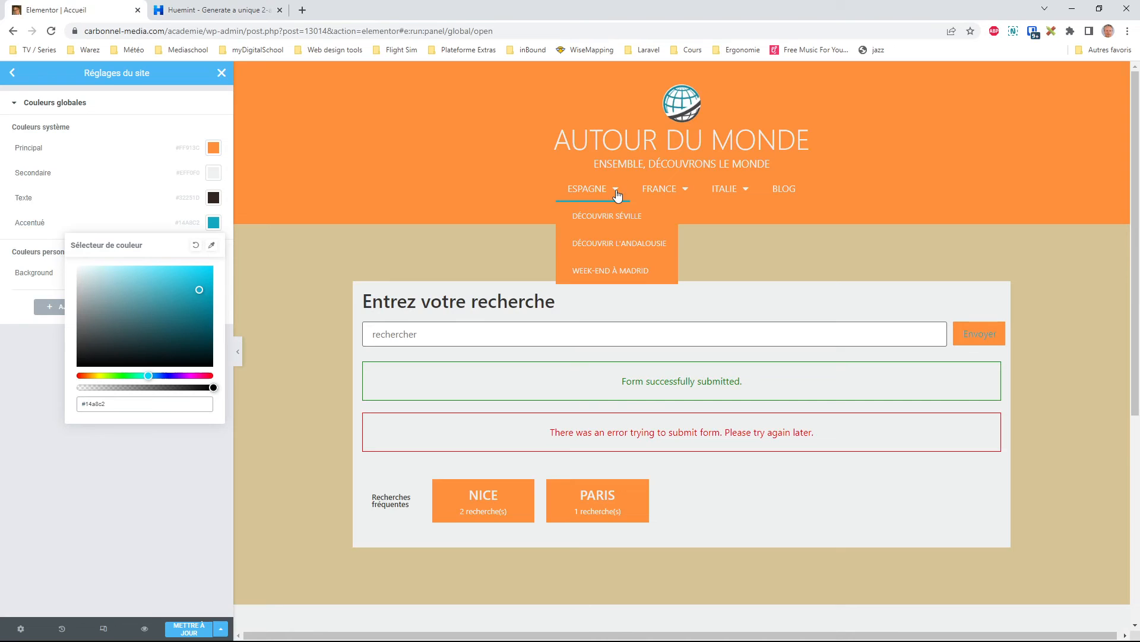
click(180, 462)
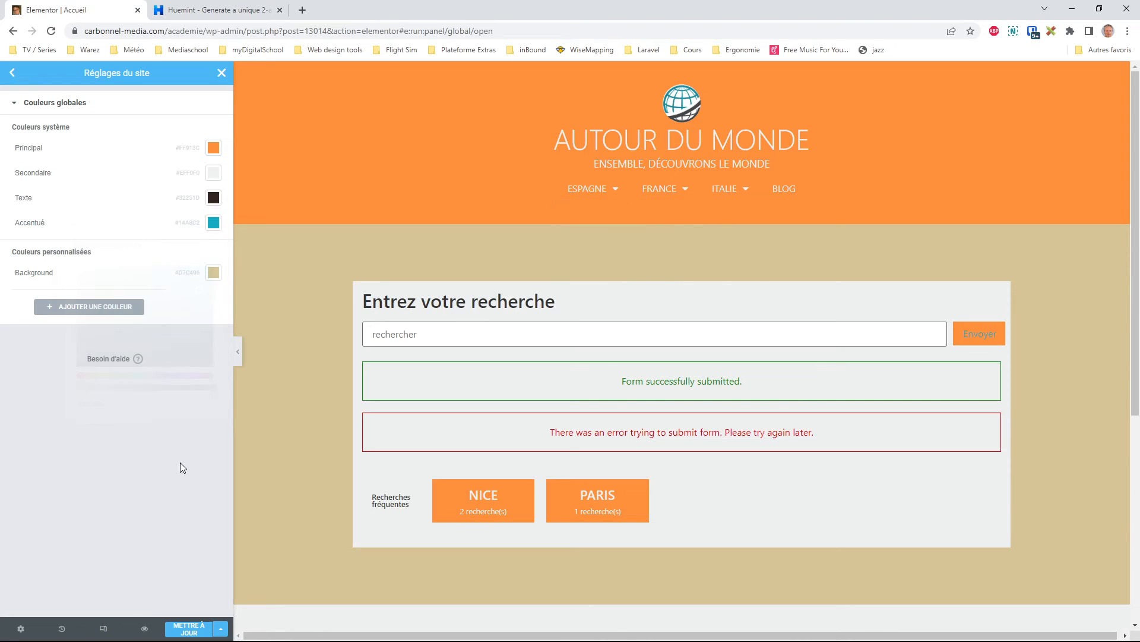
Switch to Huemint and copy the dark navy swatch's hex code, #0a122b.
click(257, 8)
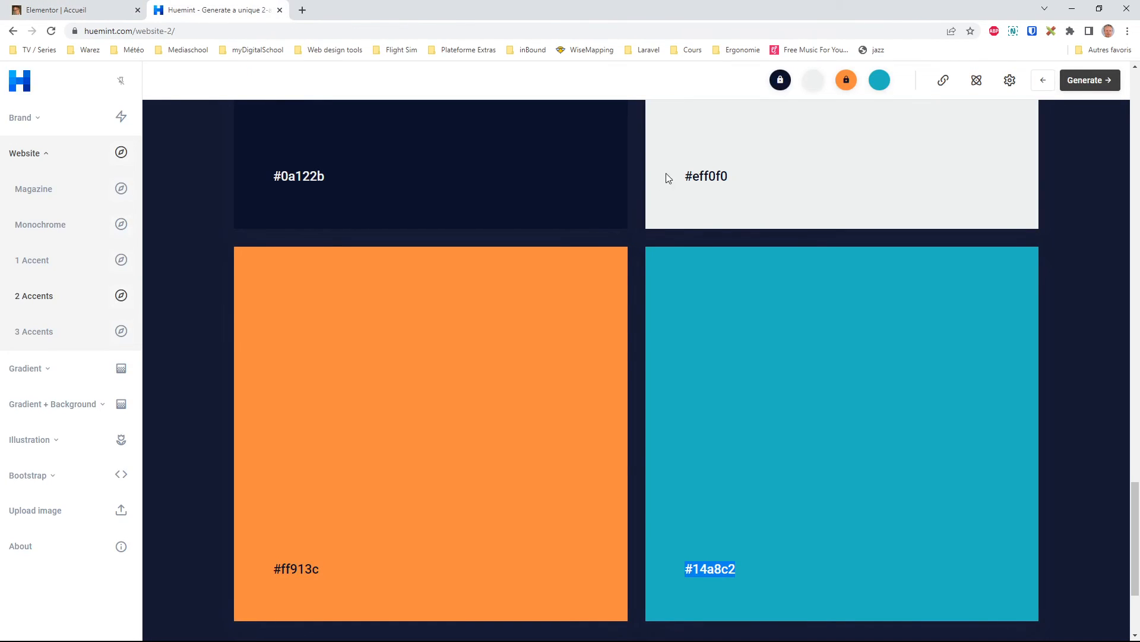
drag(366, 182, 276, 177)
key(ctrl+c)
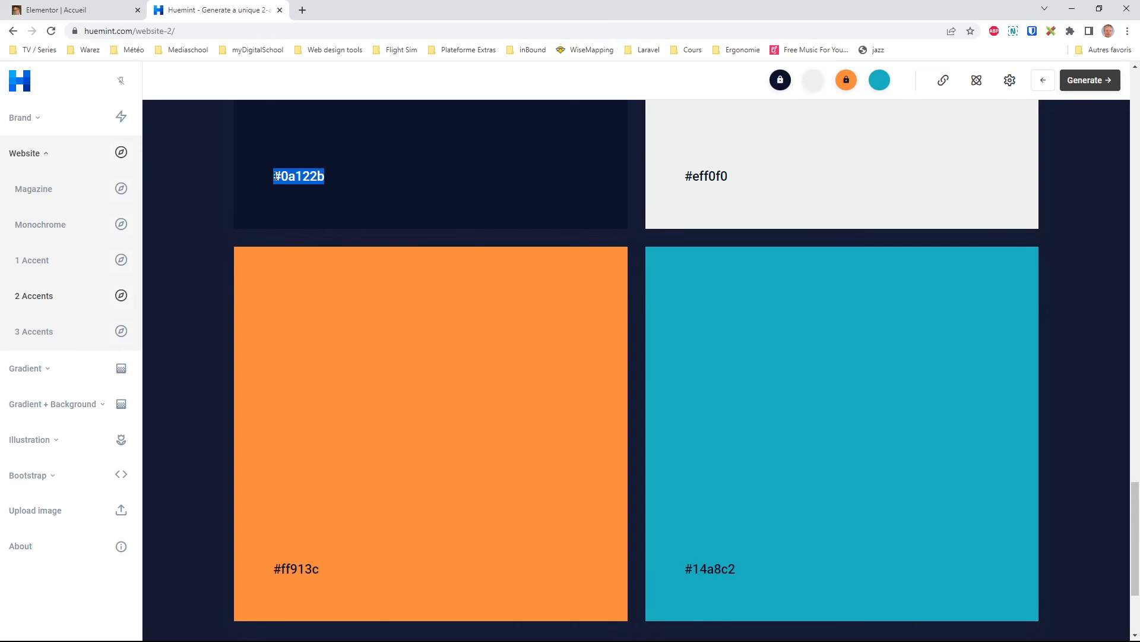
scroll(484, 209, up, 12)
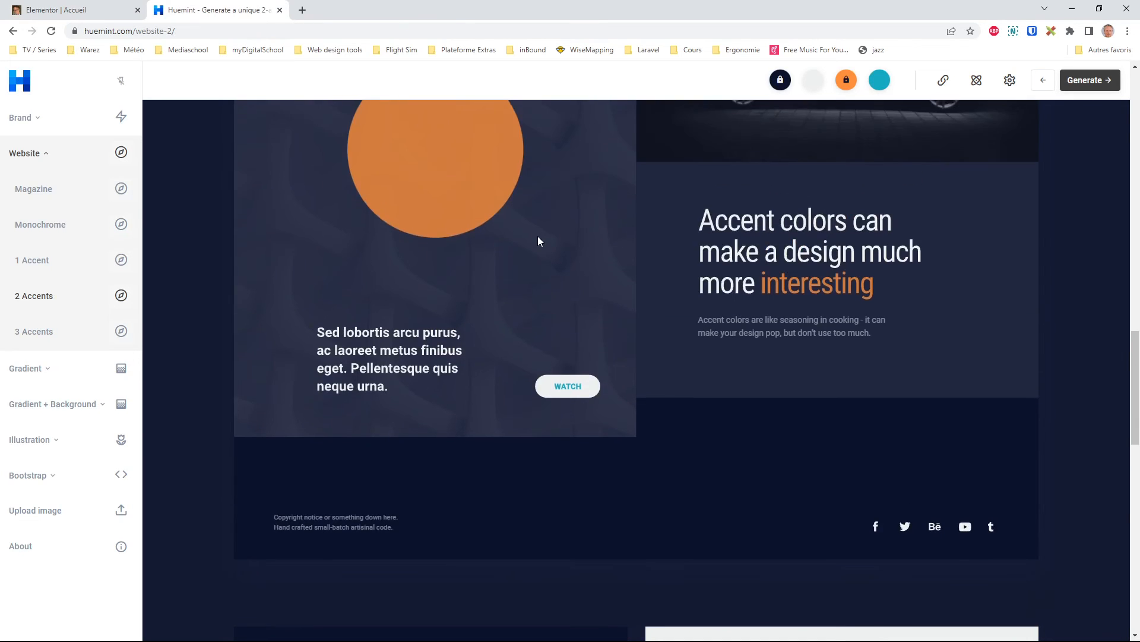
scroll(537, 237, down, 7)
Switch back to Elementor, set the custom Background color to the copied code #0a122b and save the site settings.
click(59, 10)
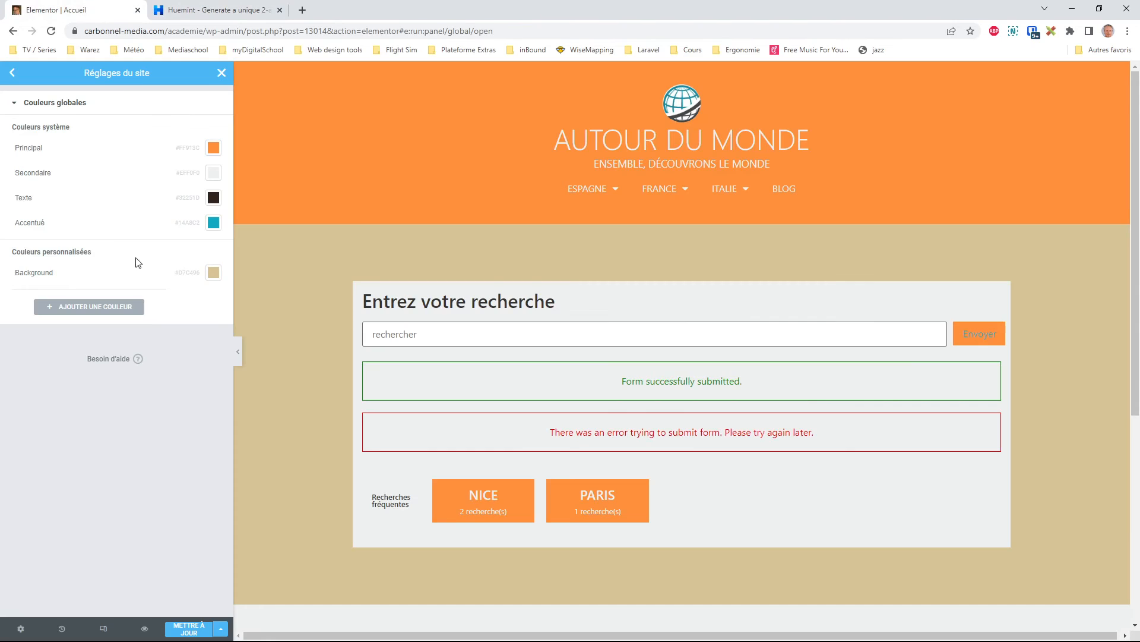
click(218, 274)
key(ctrl+v)
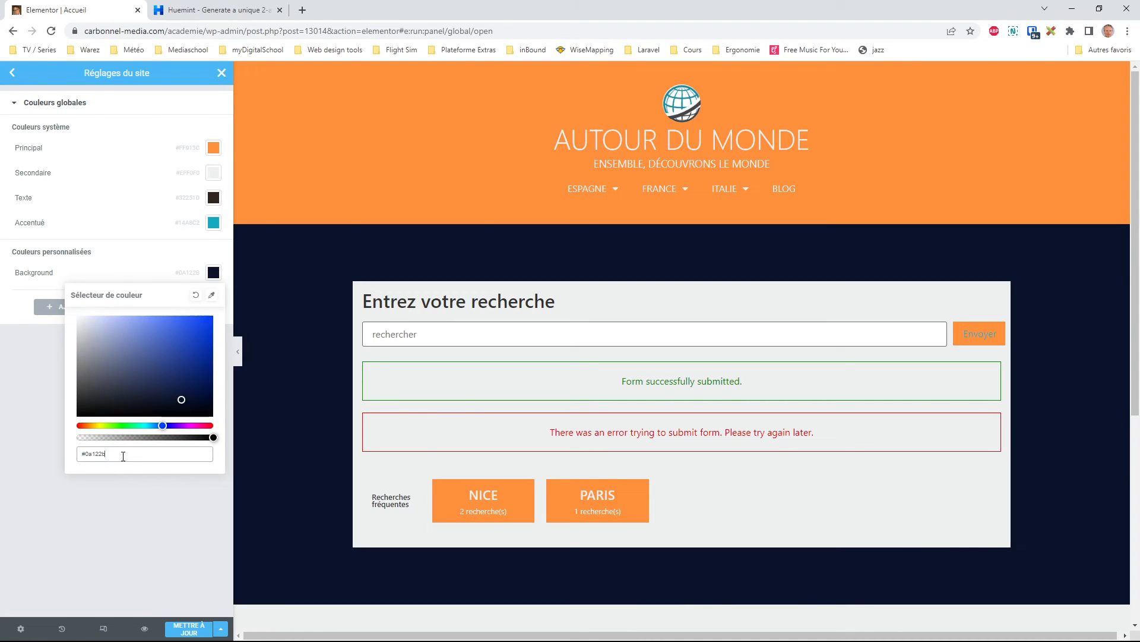
click(162, 517)
key(ctrl+s)
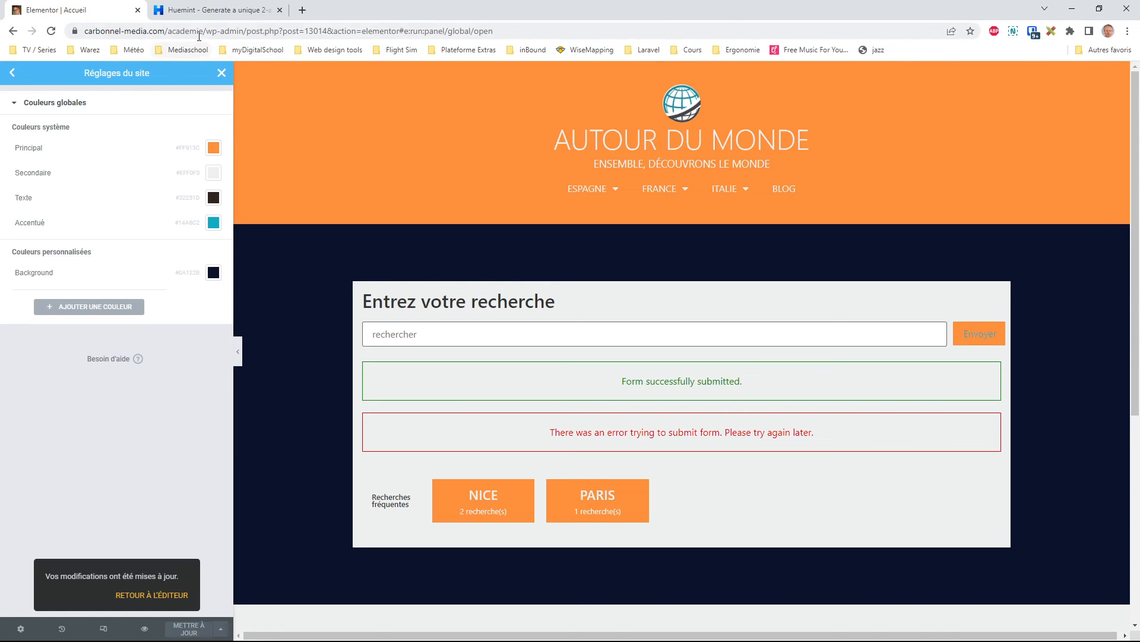
Go to the site's front page, reload it and examine the new colors in its sections.
drag(233, 31, 559, 37)
key(Delete)
key(Return)
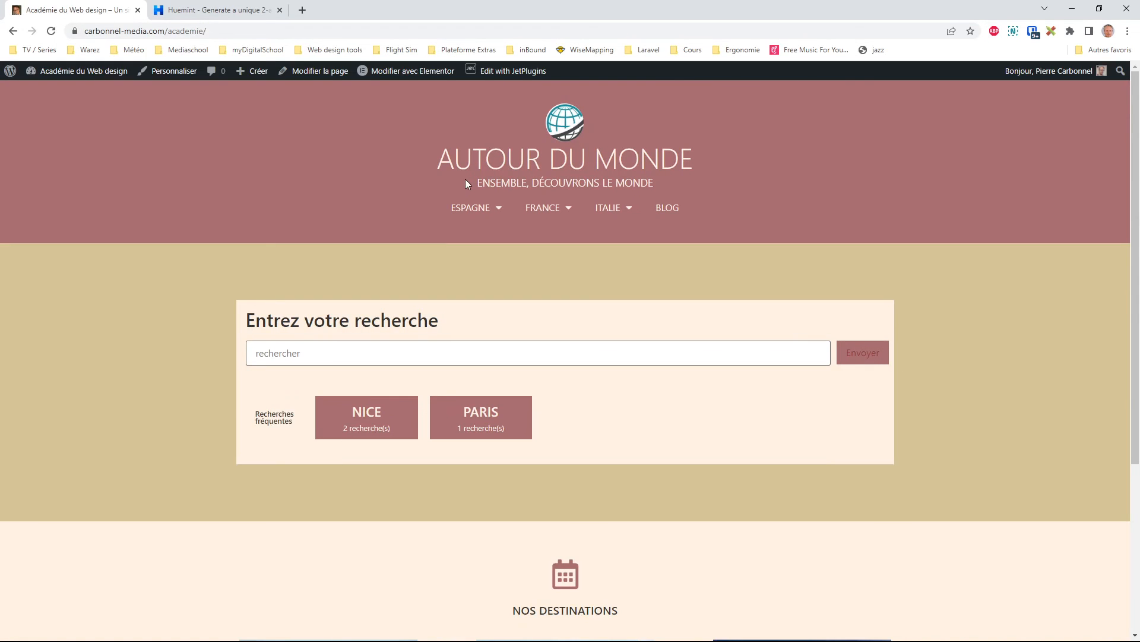
key(F5)
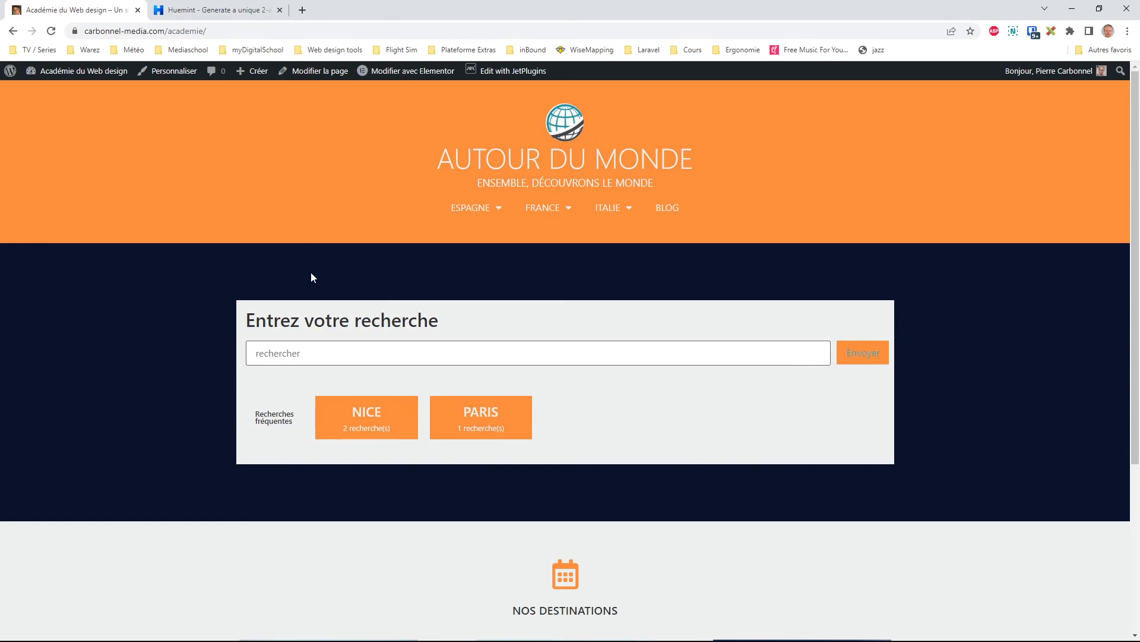
scroll(693, 438, down, 4)
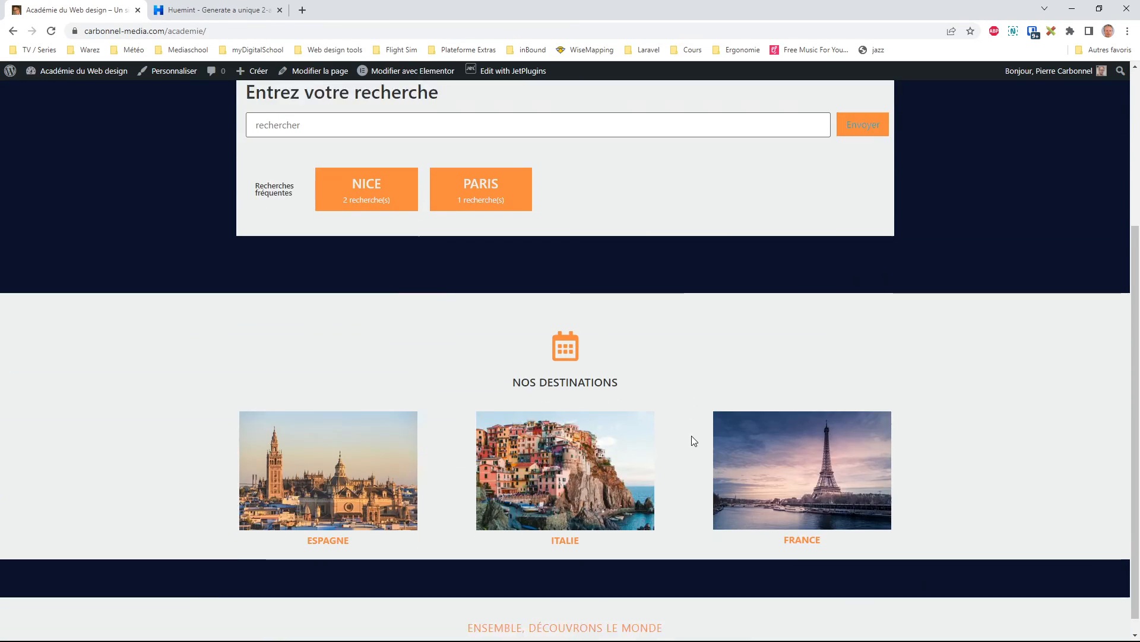
scroll(481, 209, up, 3)
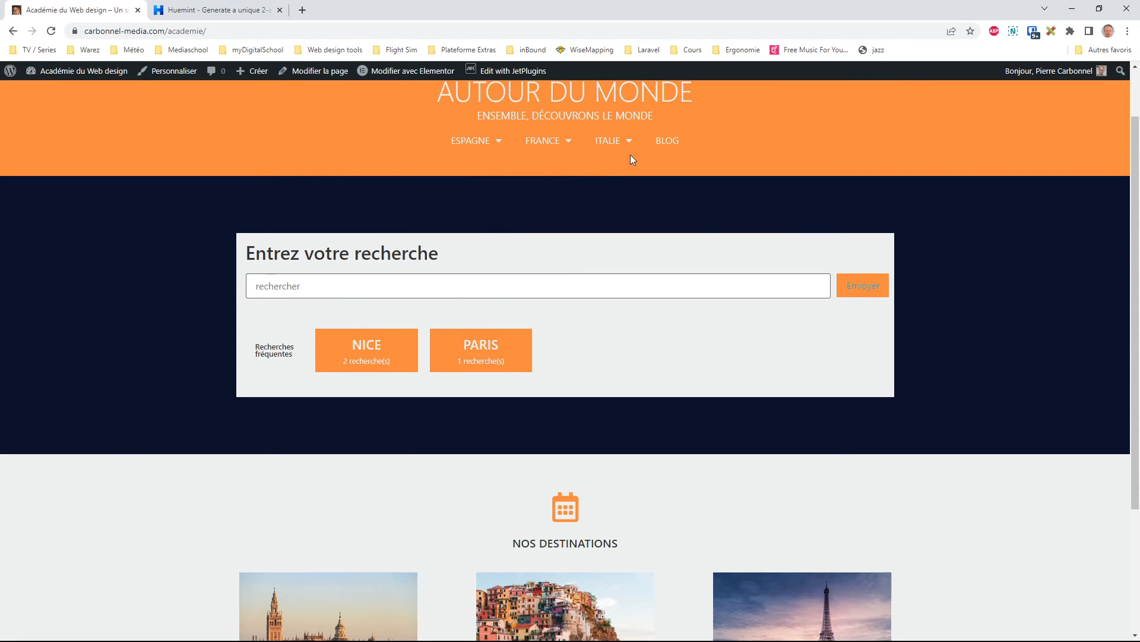
Open the site's blog page and compare its colors with the sample design in Huemint.
click(661, 145)
scroll(835, 317, down, 2)
scroll(835, 318, down, 6)
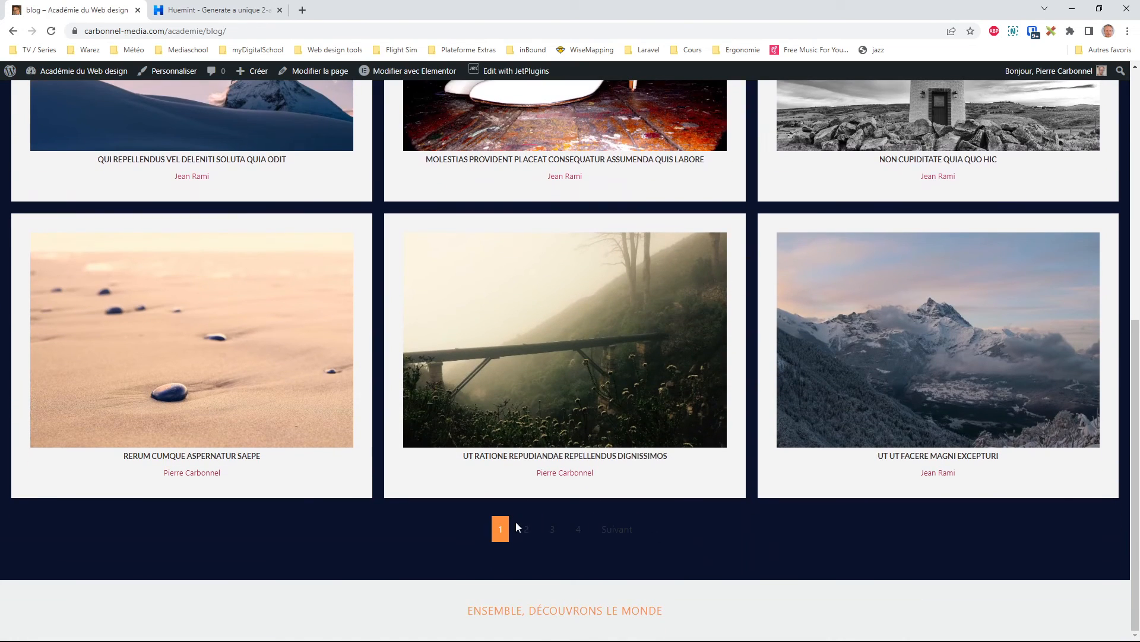
click(217, 10)
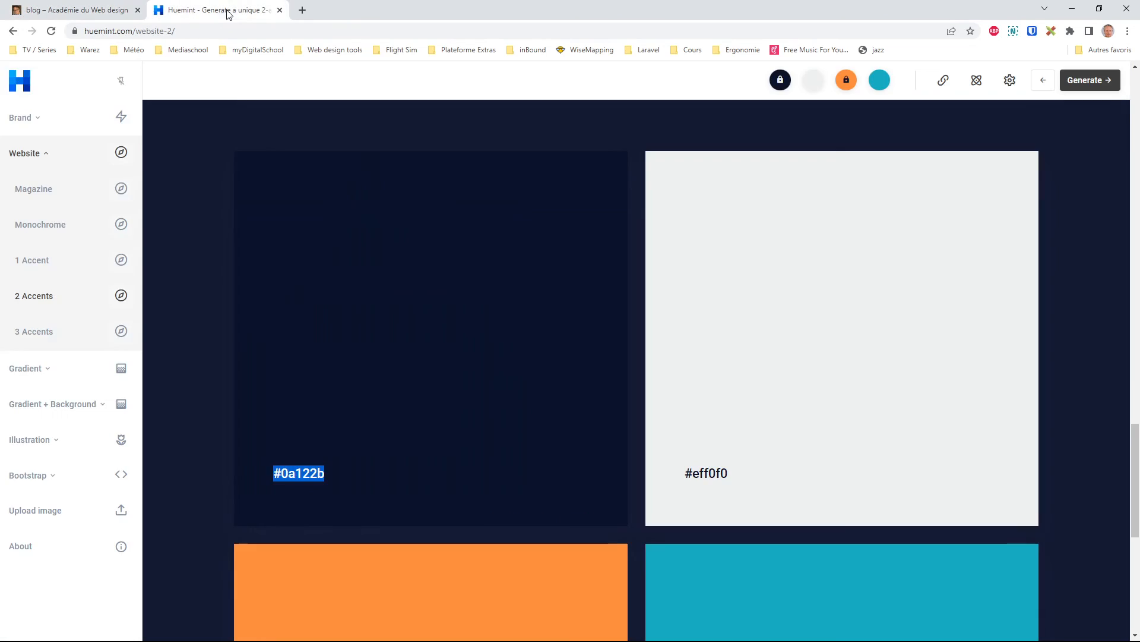
scroll(536, 263, up, 9)
scroll(536, 258, up, 2)
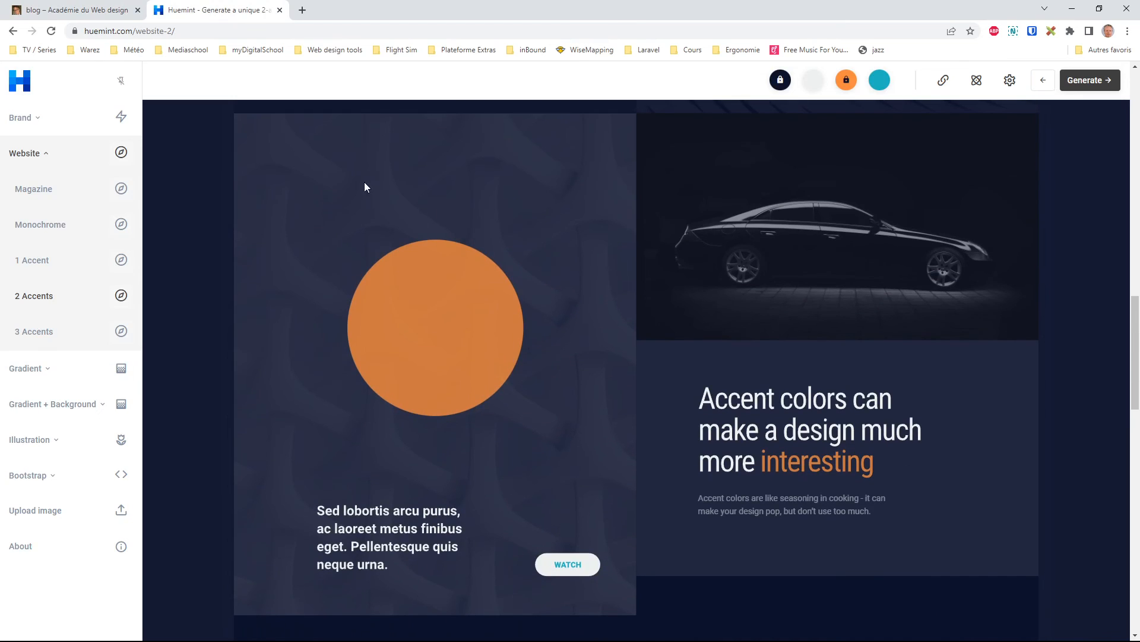
click(118, 10)
scroll(475, 267, up, 8)
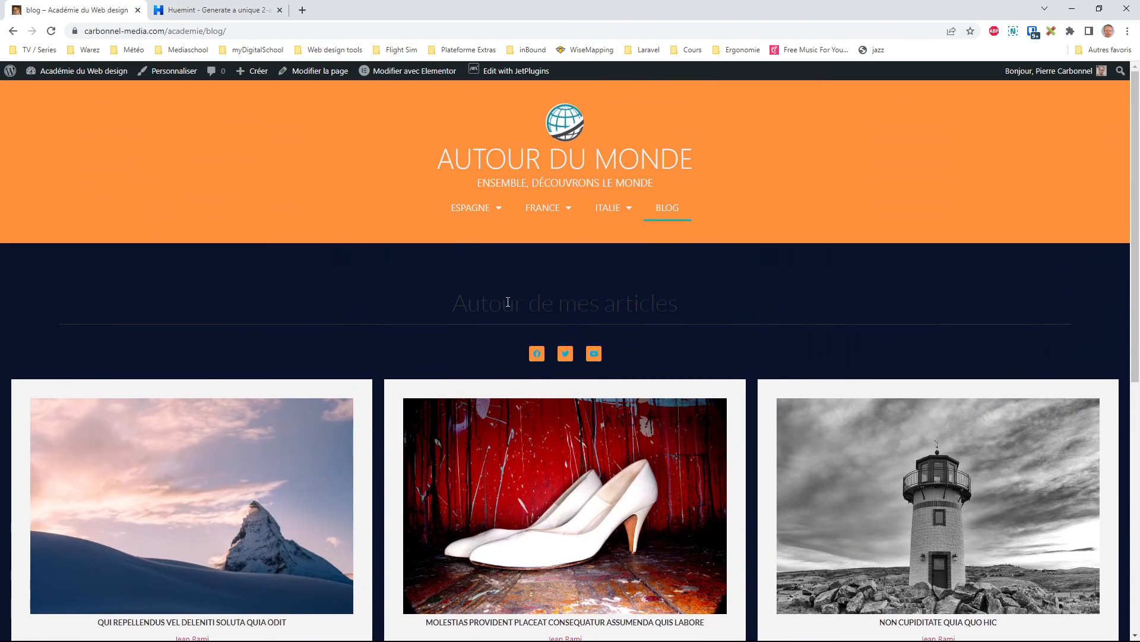
Open the Espagne page, reload it to examine its colors, and return to the front page's destinations section.
click(471, 207)
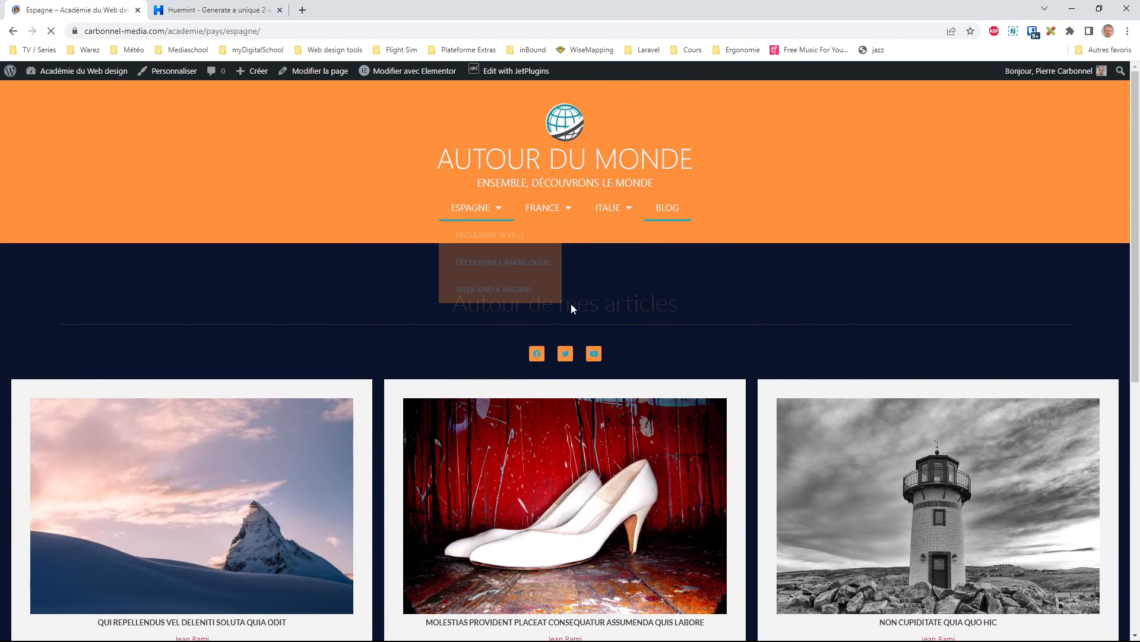
scroll(510, 261, down, 5)
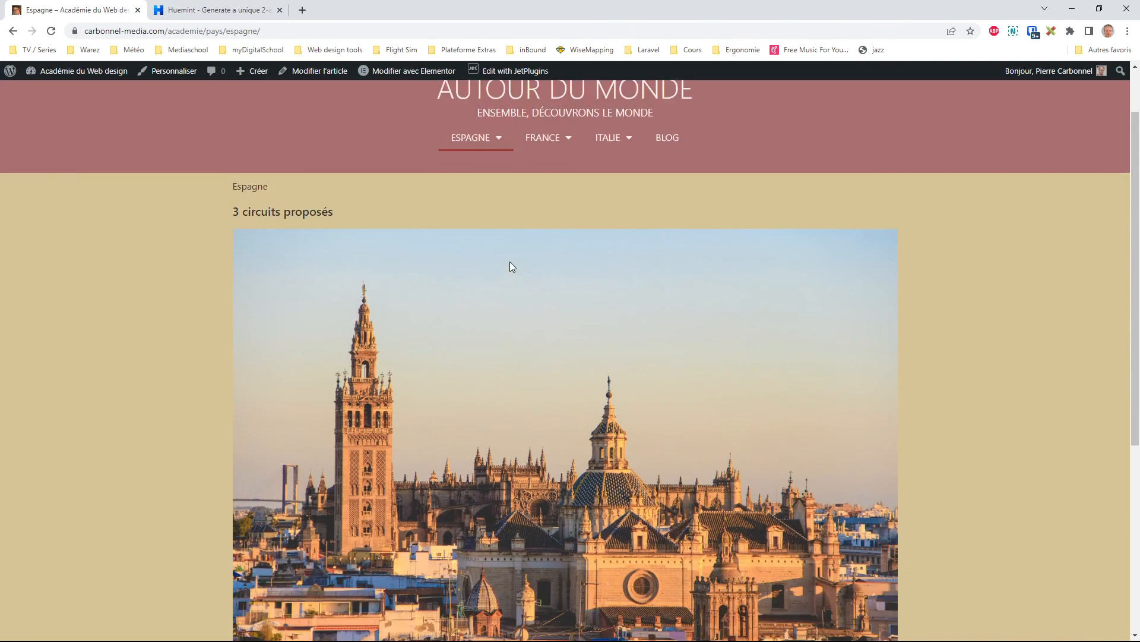
key(F5)
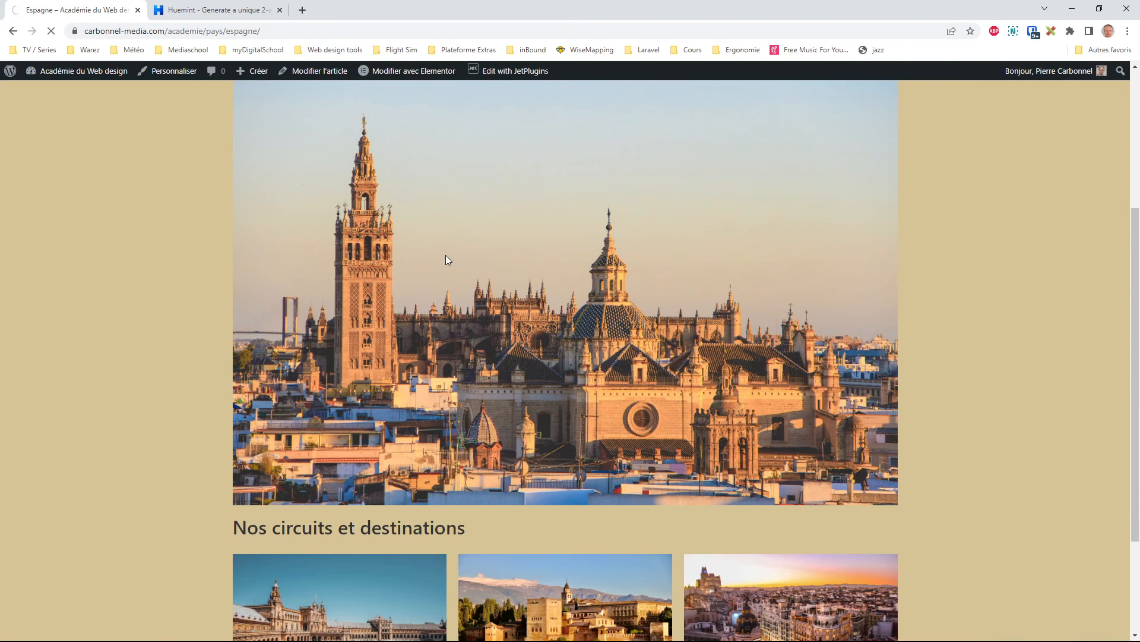
scroll(498, 302, up, 4)
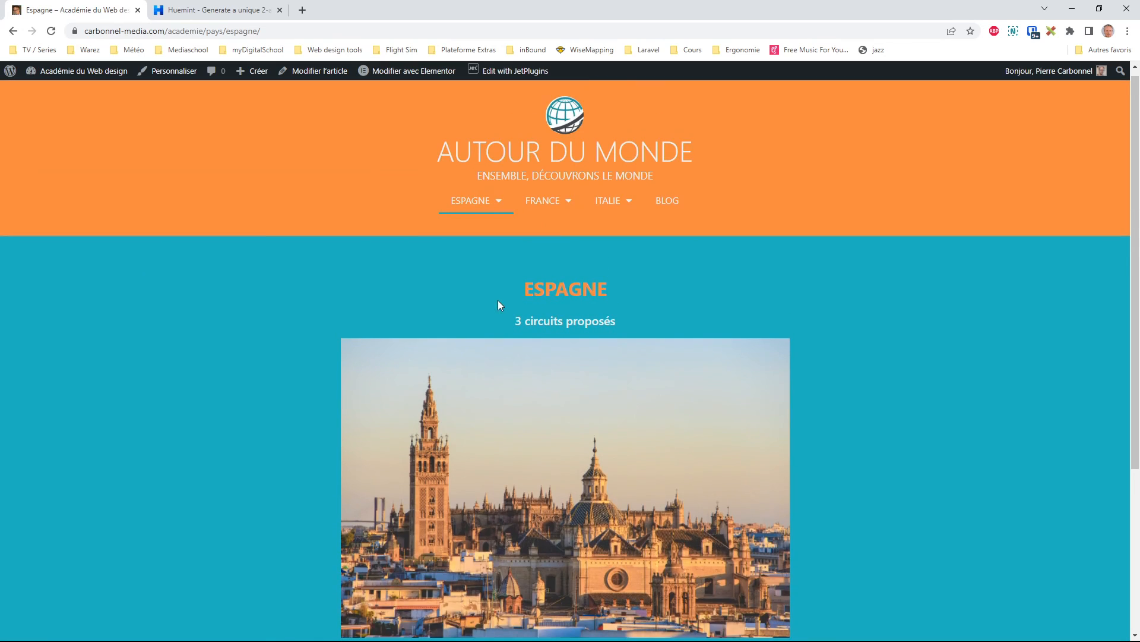
click(529, 157)
scroll(965, 365, down, 4)
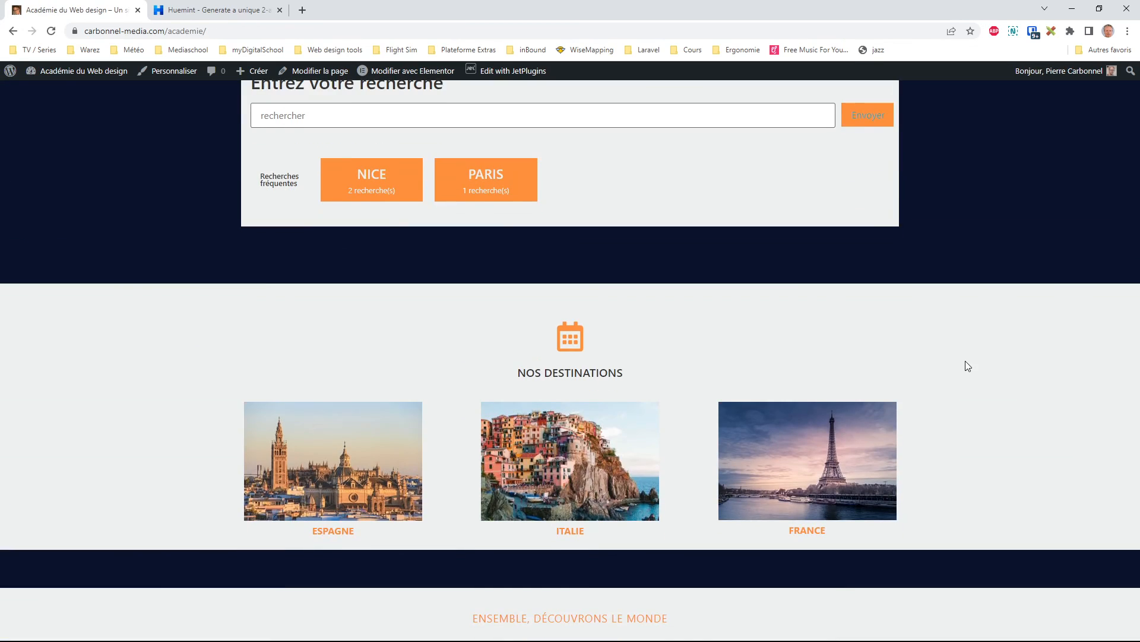
Glance at the Huemint sample design, return to the front page and open Réglages du site for Elementor.
click(241, 12)
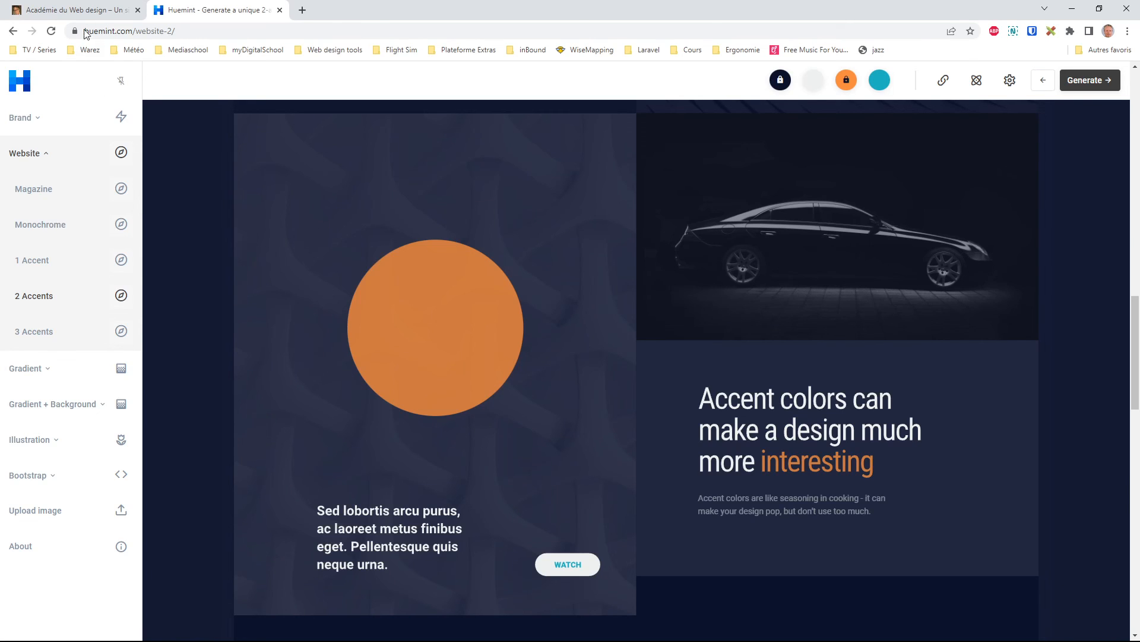
click(77, 10)
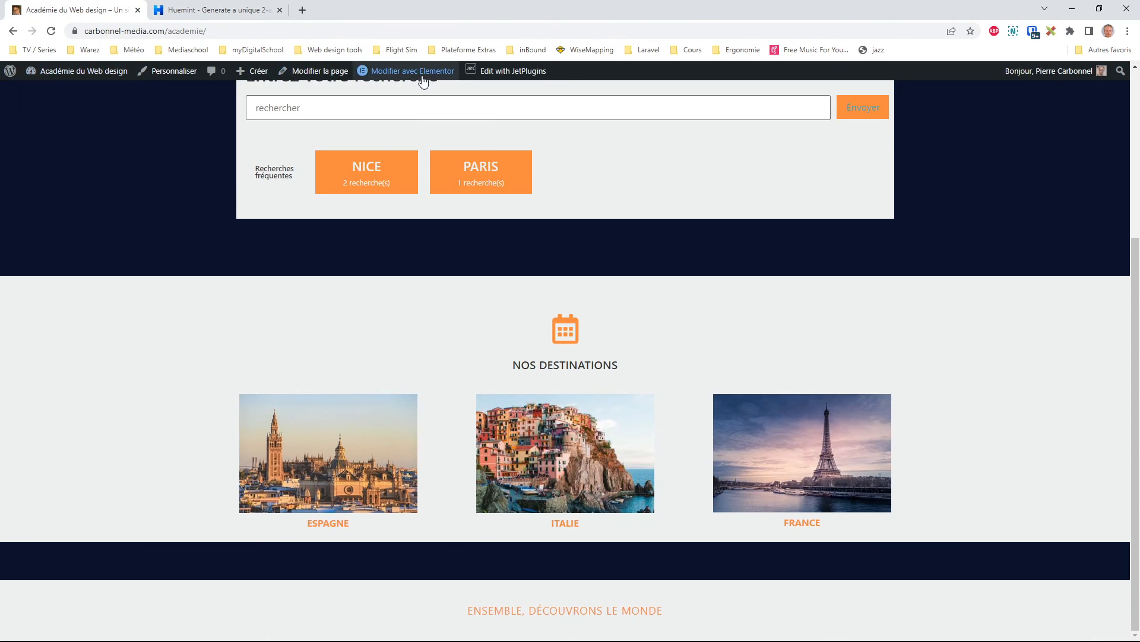
mouse_move(416, 75)
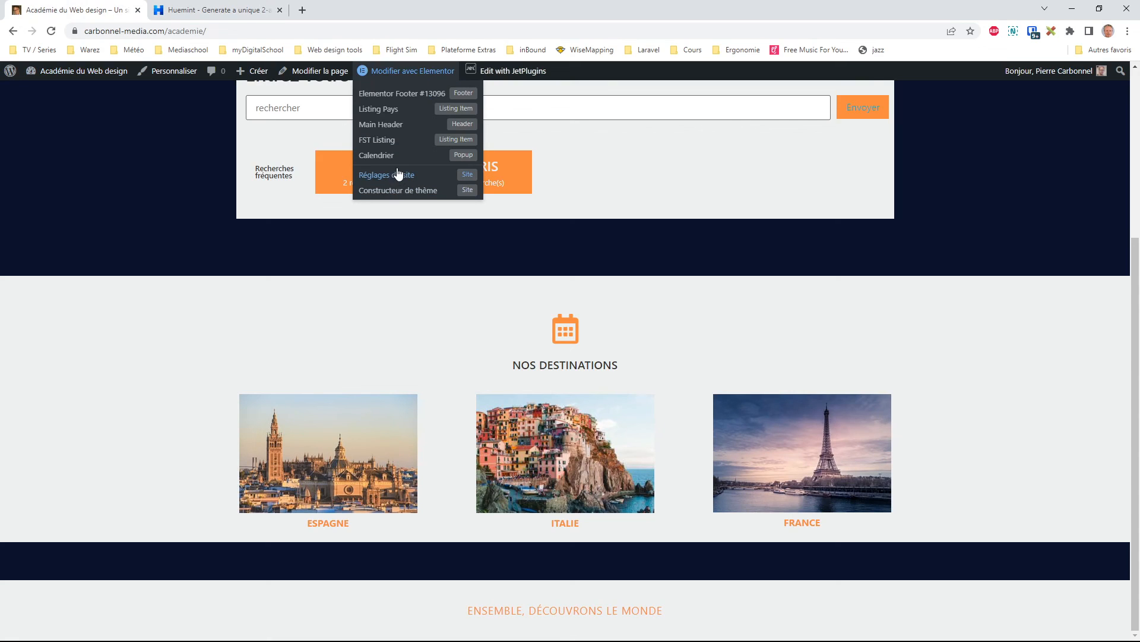
click(372, 180)
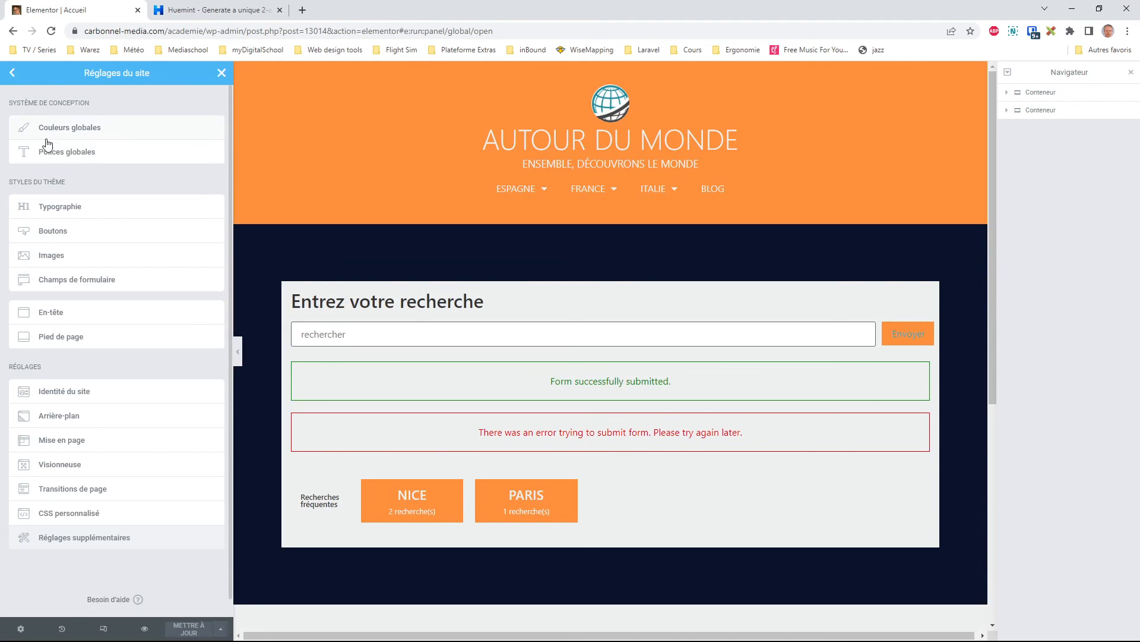
click(578, 631)
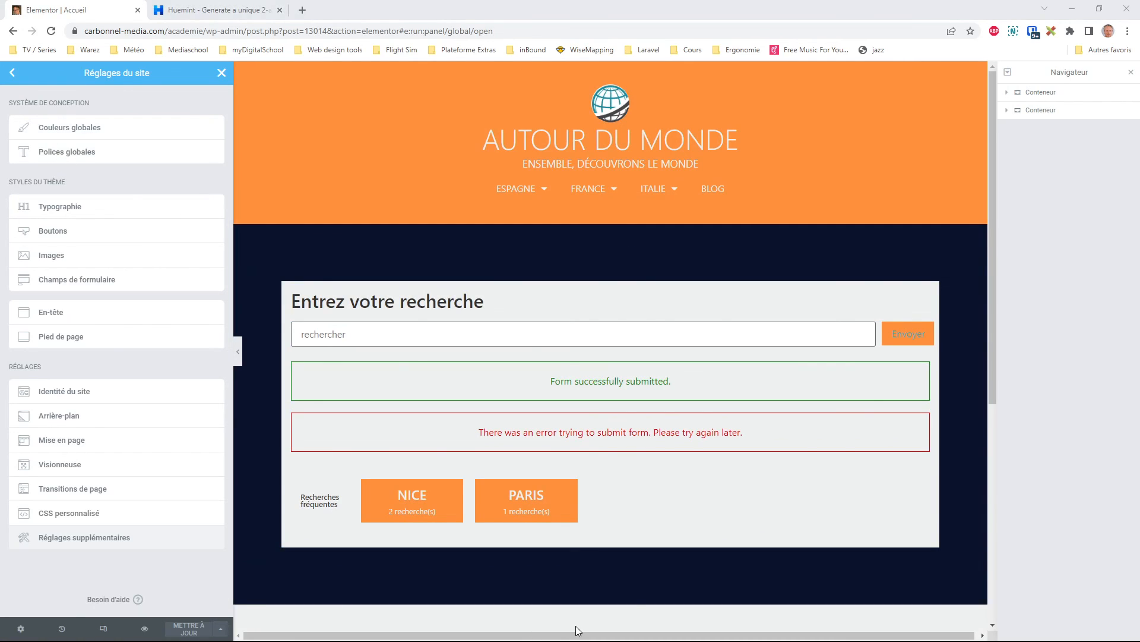